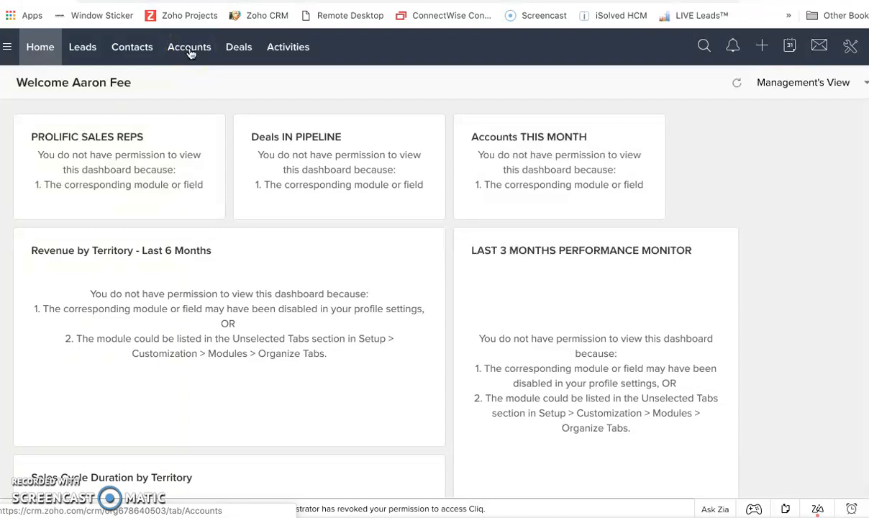
- Start creating a new contact and view the list of accounts available for its account name
{"action": "left_click", "coordinate": [761, 47]}
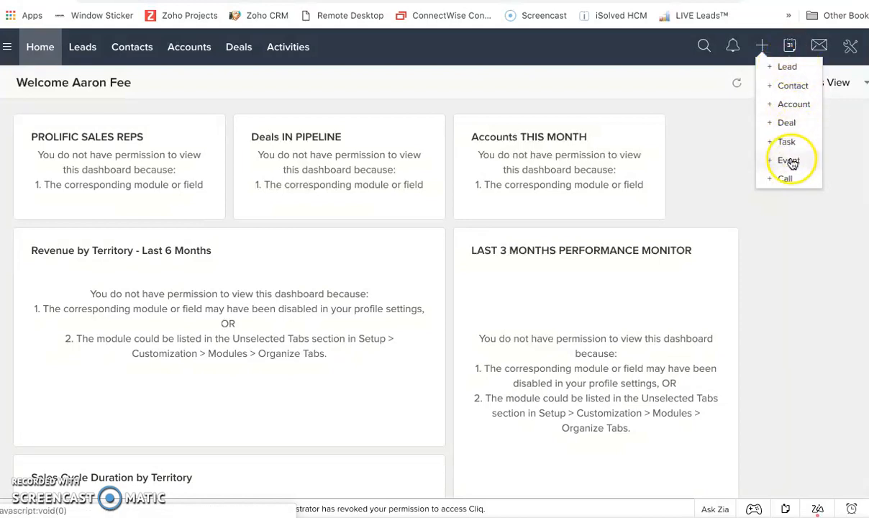
{"action": "left_click", "coordinate": [791, 89]}
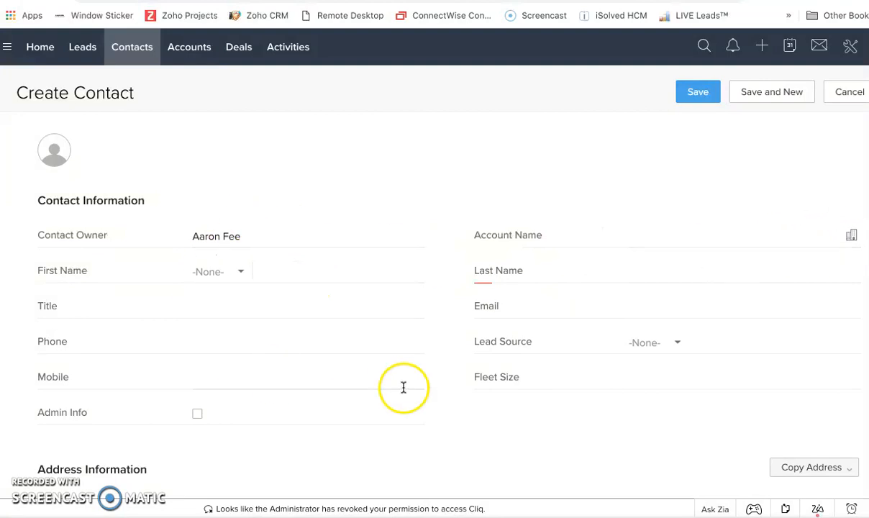
{"action": "left_click", "coordinate": [853, 238]}
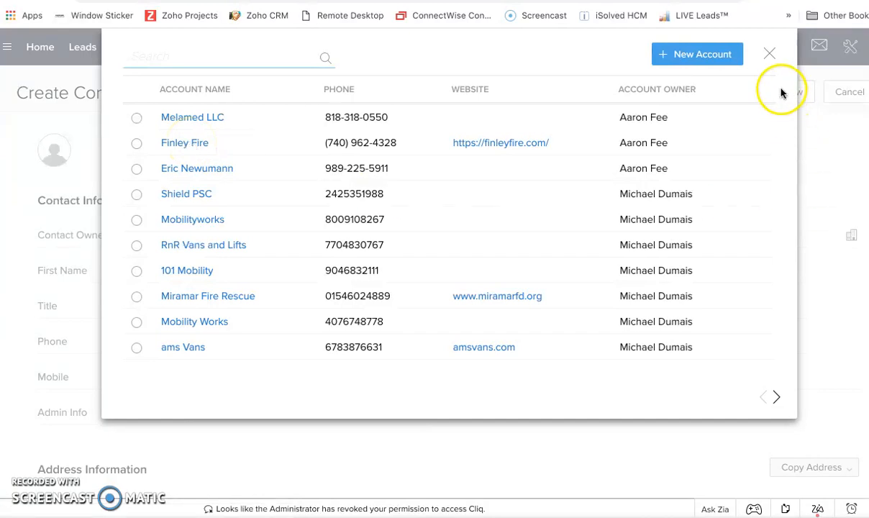
{"action": "left_click", "coordinate": [769, 54]}
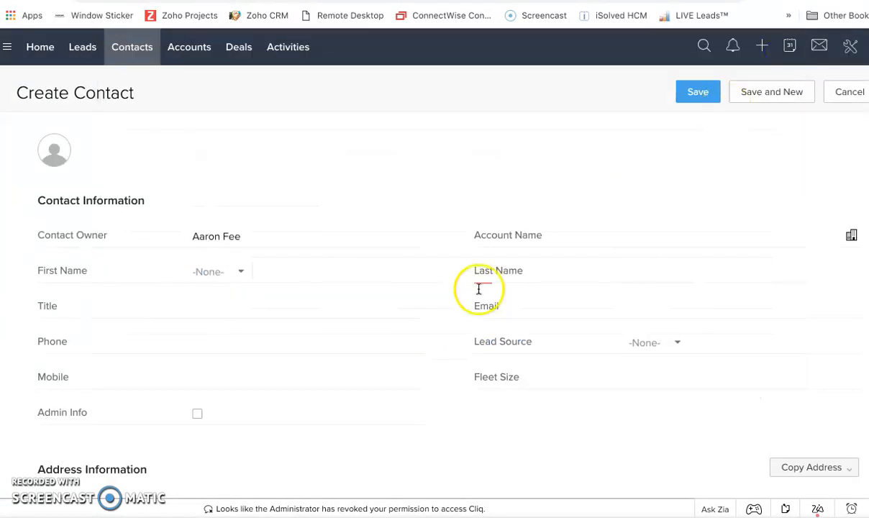
- Set the contact's salutation to Mrs. and enter the contact's first and last name
{"action": "left_click", "coordinate": [241, 280]}
{"action": "left_click", "coordinate": [231, 339]}
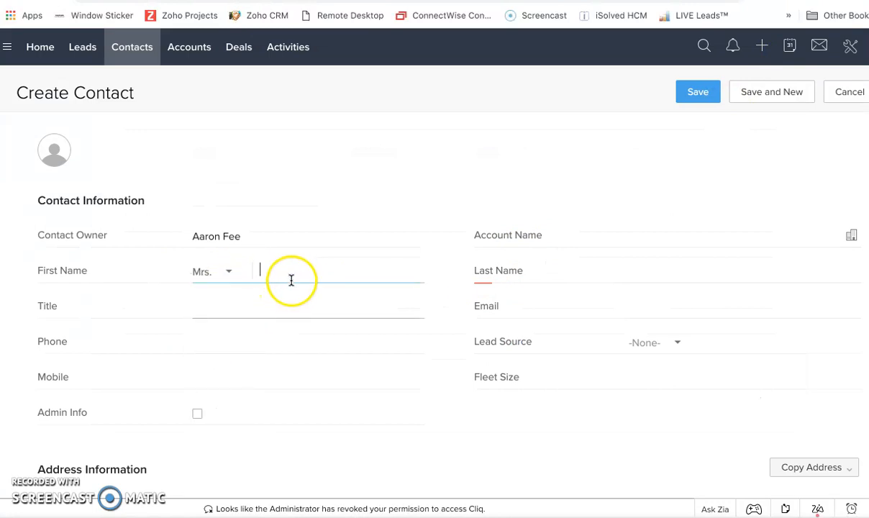
{"action": "key", "text": "Tab"}
{"action": "type", "text": "nson"}
{"action": "key", "text": "Tab"}
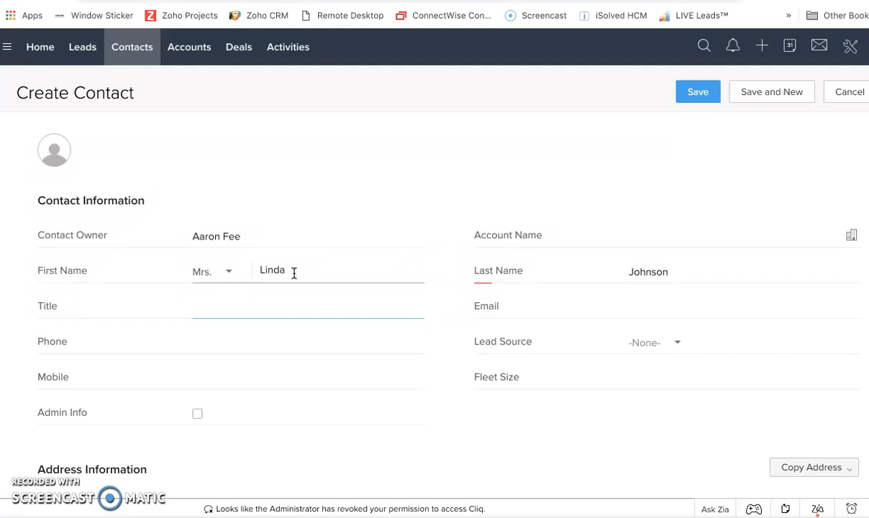
- Enter the contact's e-mail address and correct the misspellings in both its user name and domain
{"action": "left_click", "coordinate": [653, 310]}
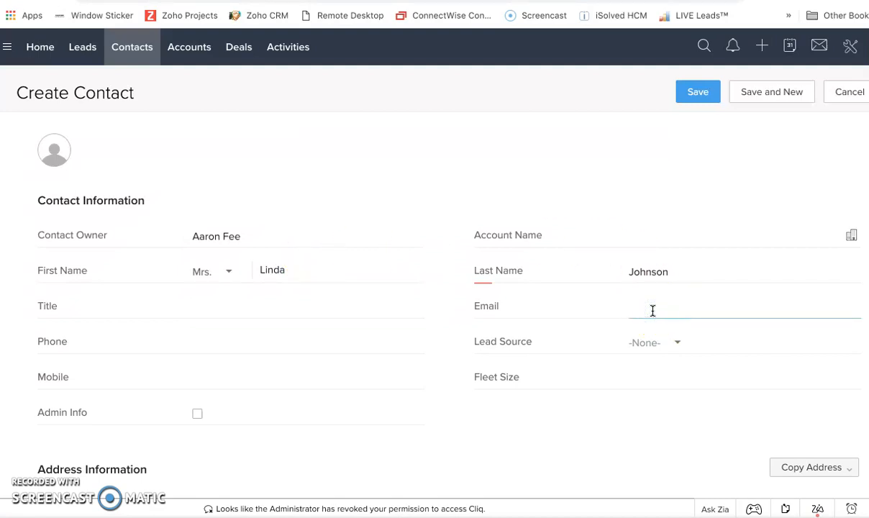
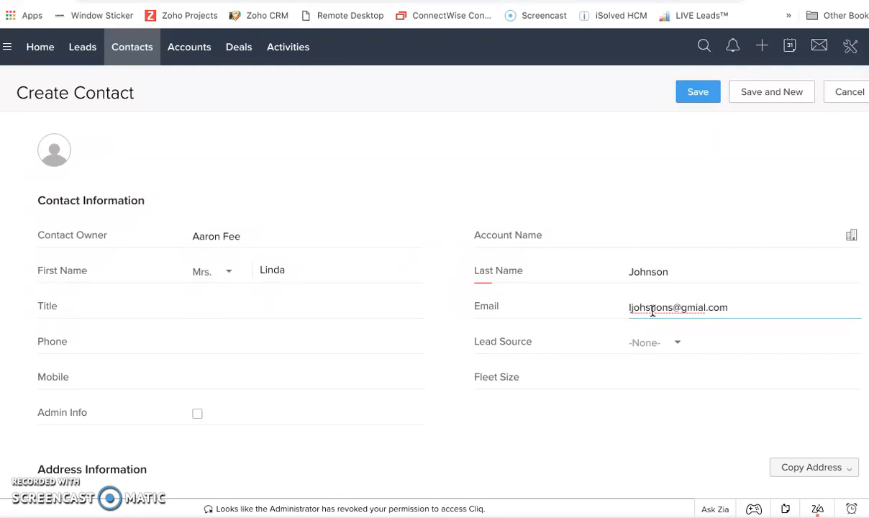
{"action": "left_click", "coordinate": [672, 307]}
{"action": "key", "text": "BackSpace"}
{"action": "key", "text": "BackSpace"}
{"action": "key", "text": "BackSpace"}
{"action": "key", "text": "BackSpace"}
{"action": "type", "text": "n"}
{"action": "key", "text": "BackSpace"}
{"action": "key", "text": "BackSpace"}
{"action": "type", "text": "nson"}
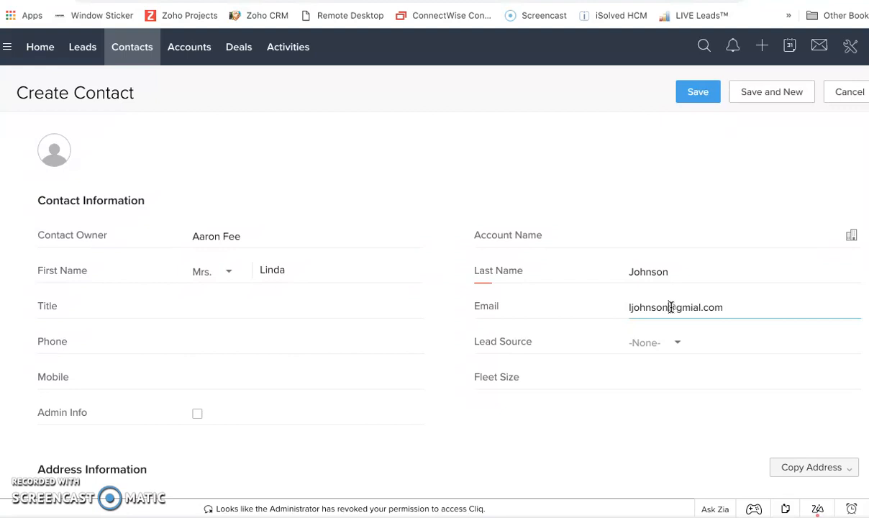
{"action": "left_click_drag", "start_coordinate": [695, 307], "coordinate": [702, 307]}
{"action": "type", "text": "ail"}
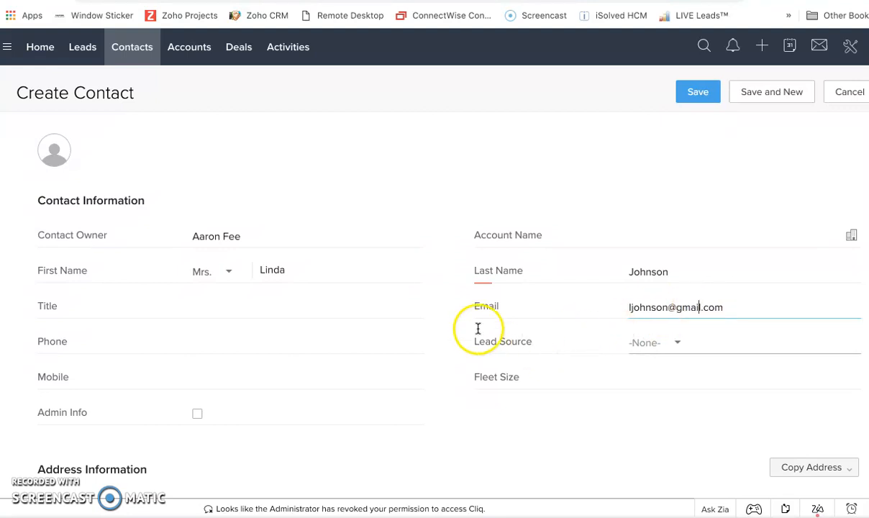
- Enter the contact's phone number and set the lead source to Cold Call
{"action": "left_click", "coordinate": [215, 337]}
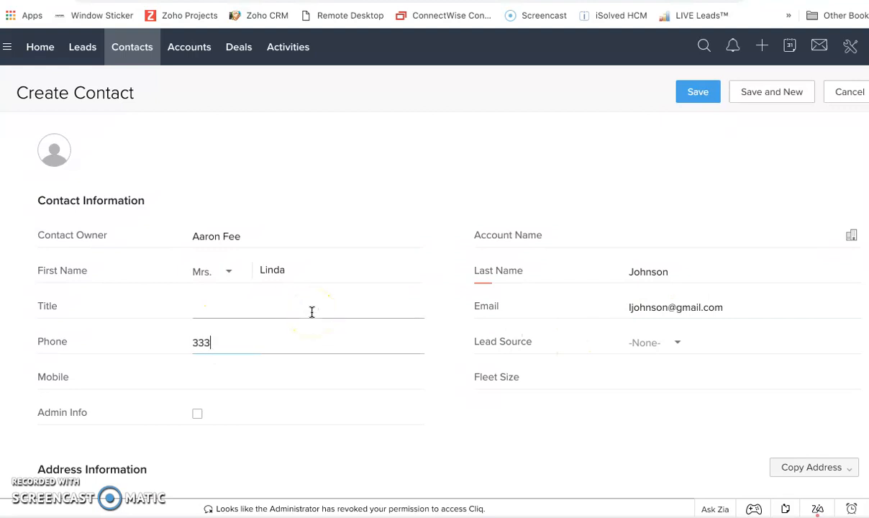
{"action": "left_click", "coordinate": [680, 344]}
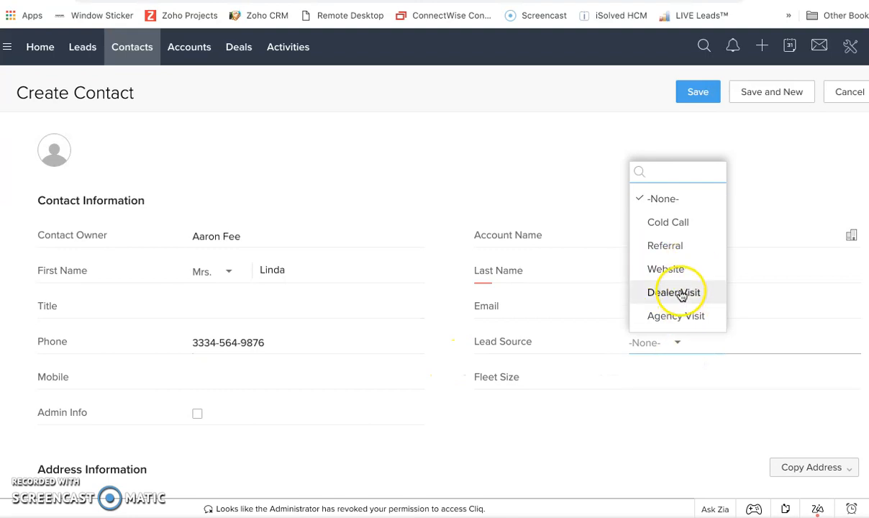
{"action": "left_click", "coordinate": [671, 224]}
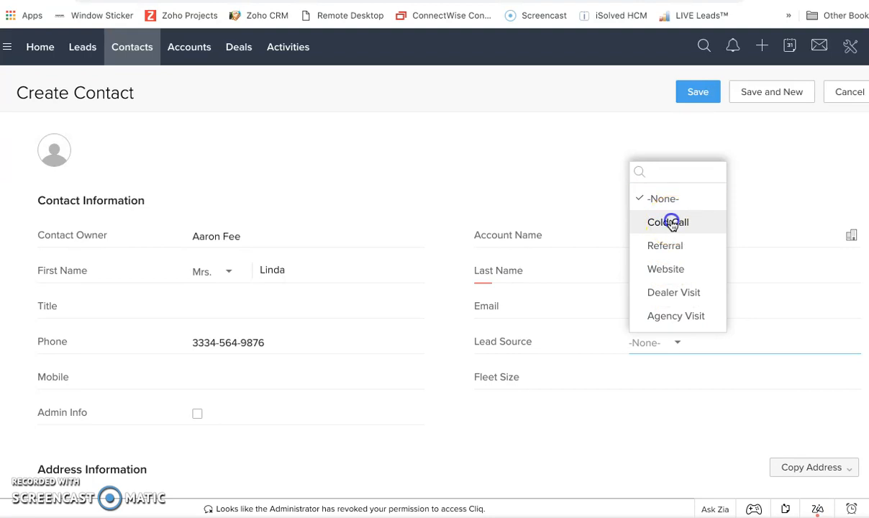
{"action": "left_click", "coordinate": [233, 374]}
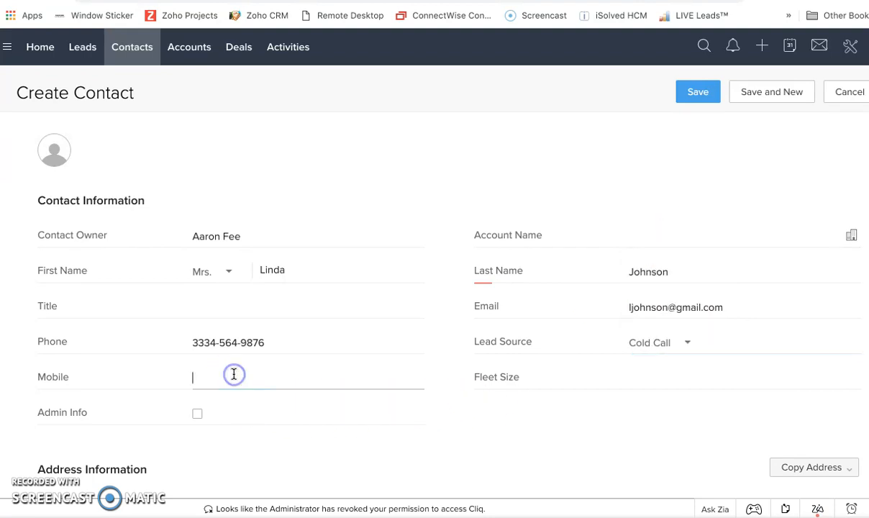
{"action": "left_click", "coordinate": [672, 371]}
{"action": "left_click", "coordinate": [679, 383]}
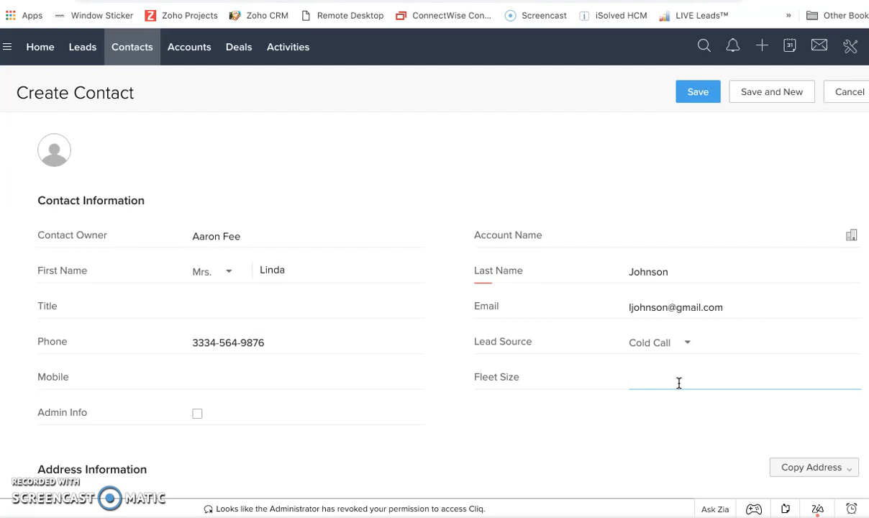
- Add a description to follow up with the contact on March 1st about a Dodge Caravan Long Cut after she receives money from her Tax Return
{"action": "scroll", "coordinate": [679, 382], "scroll_direction": "down", "scroll_amount": 3}
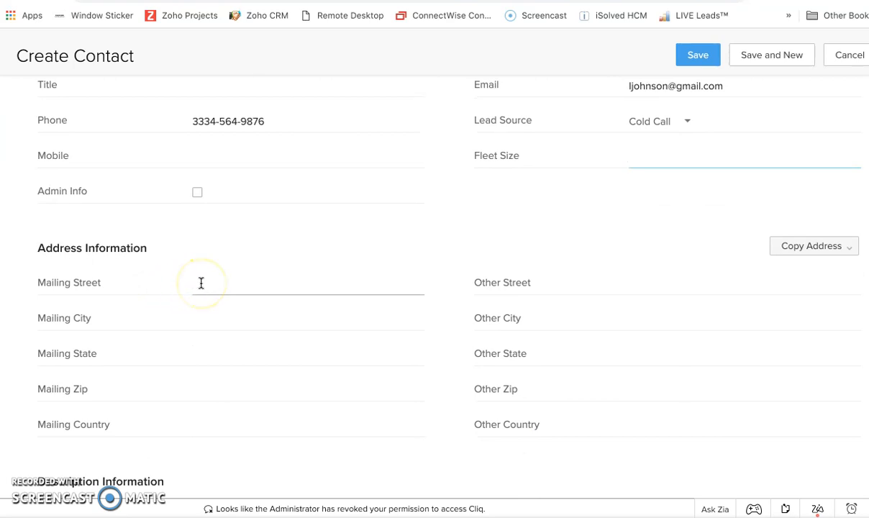
{"action": "scroll", "coordinate": [201, 282], "scroll_direction": "down", "scroll_amount": 1}
{"action": "scroll", "coordinate": [200, 283], "scroll_direction": "down", "scroll_amount": 2}
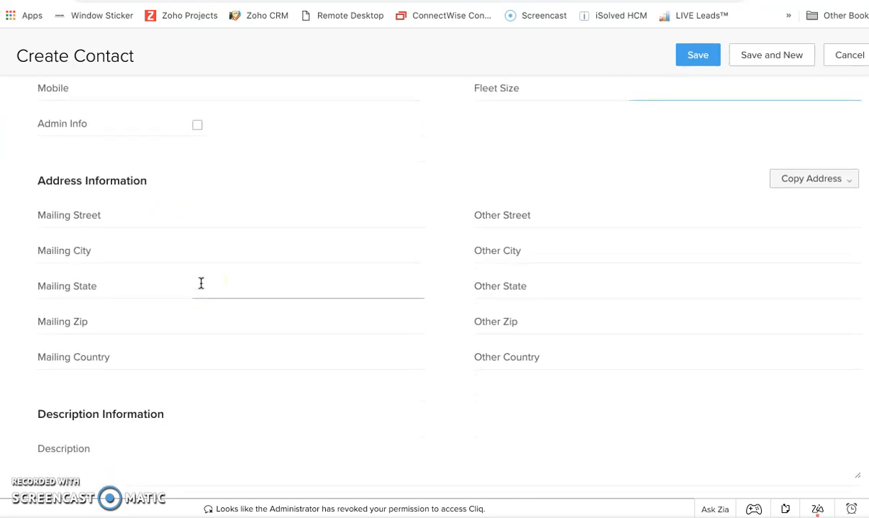
{"action": "scroll", "coordinate": [201, 283], "scroll_direction": "down", "scroll_amount": 1}
{"action": "scroll", "coordinate": [201, 283], "scroll_direction": "down", "scroll_amount": 1}
{"action": "left_click", "coordinate": [110, 402]}
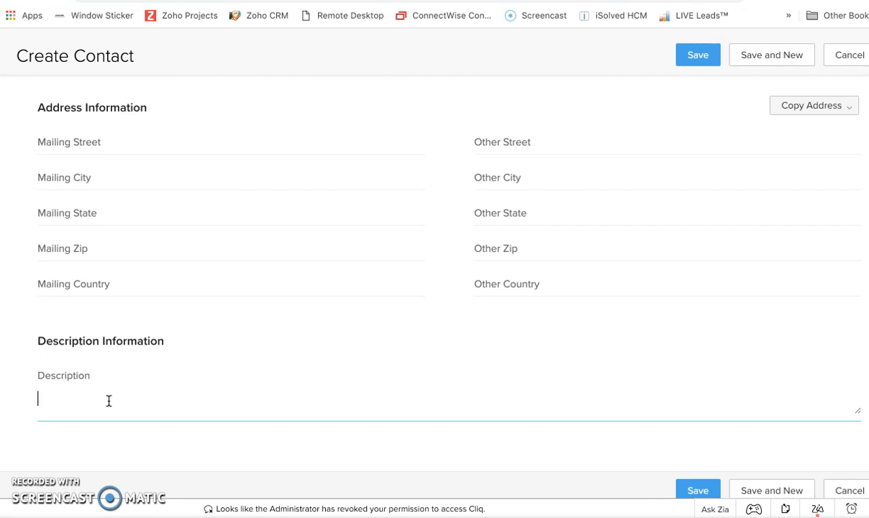
{"action": "type", "text": "Follow up with Mrs Johnson "}
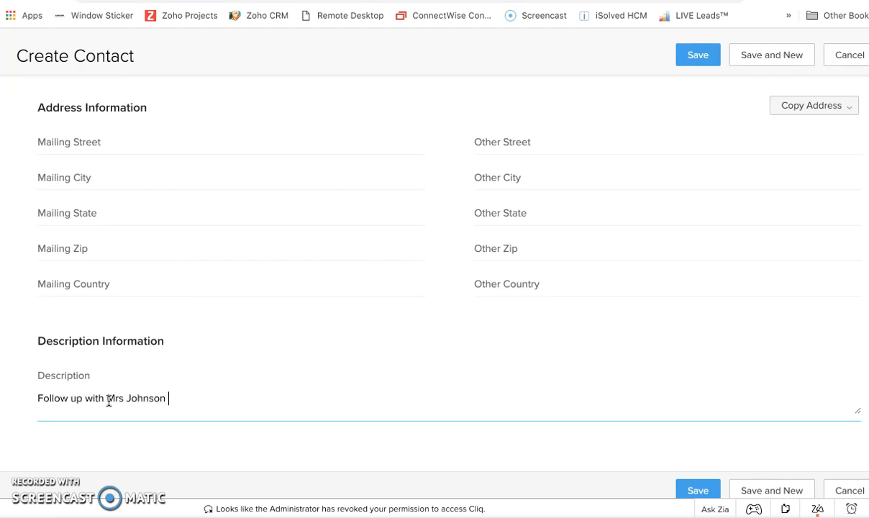
{"action": "type", "text": "on March 1st about a Dodge C"}
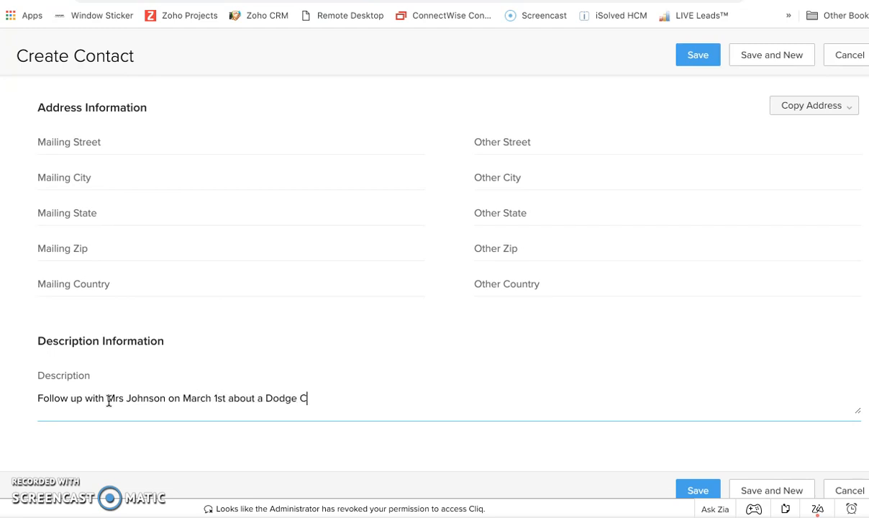
{"action": "type", "text": "Ravan Long C"}
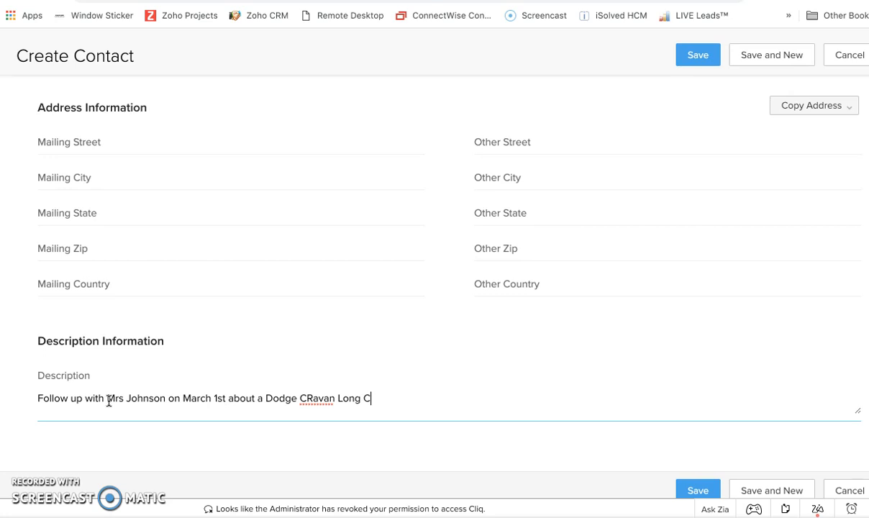
{"action": "type", "text": "ut after she receive"}
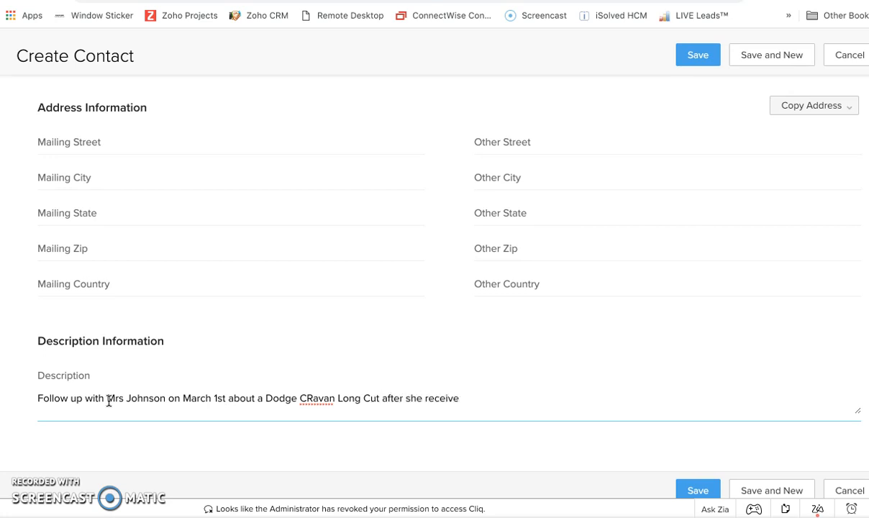
{"action": "key", "text": "BackSpace"}
{"action": "type", "text": "s money from her Tax R"}
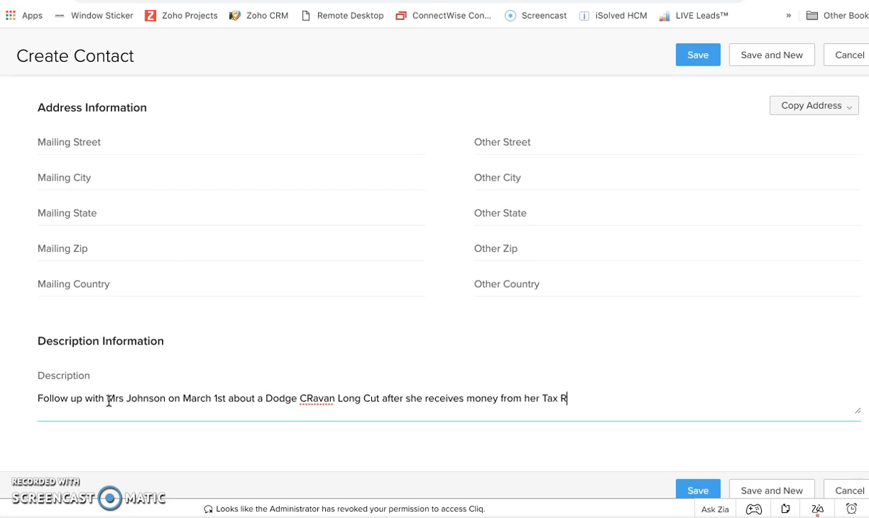
{"action": "type", "text": "eturn"}
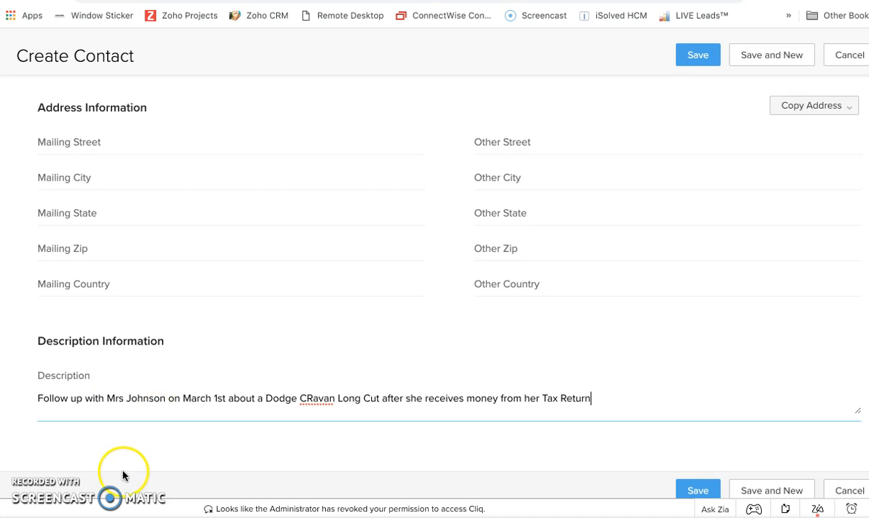
- Correct the misspelled vehicle model to "Caravan" in the description and save the contact
{"action": "left_click", "coordinate": [313, 396]}
{"action": "key", "text": "BackSpace"}
{"action": "type", "text": "a"}
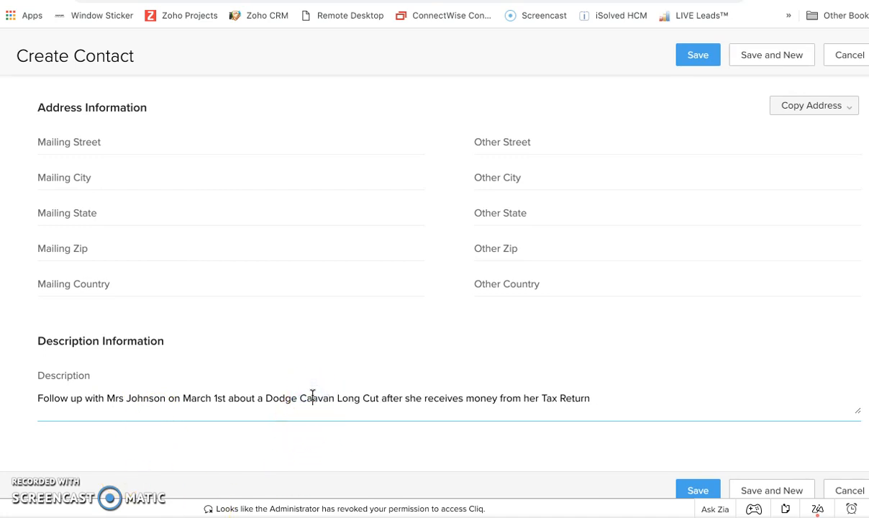
{"action": "type", "text": "r"}
{"action": "scroll", "coordinate": [756, 401], "scroll_direction": "down", "scroll_amount": 1}
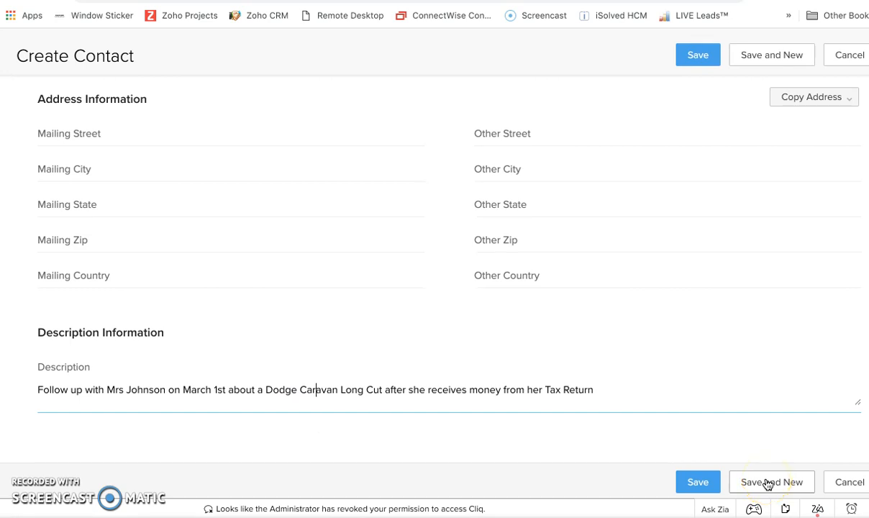
{"action": "left_click", "coordinate": [707, 484]}
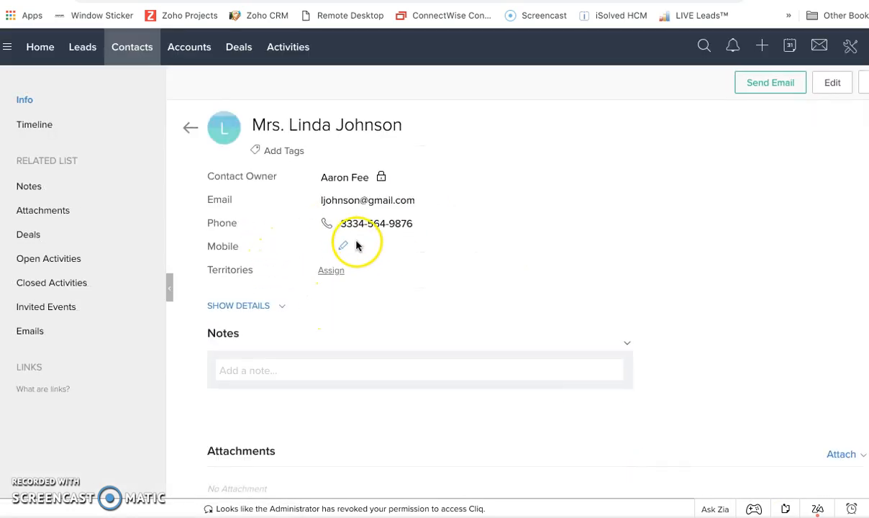
- Start a new event under the contact's open activities and title it "Follow up Call"
{"action": "scroll", "coordinate": [418, 241], "scroll_direction": "down", "scroll_amount": 1}
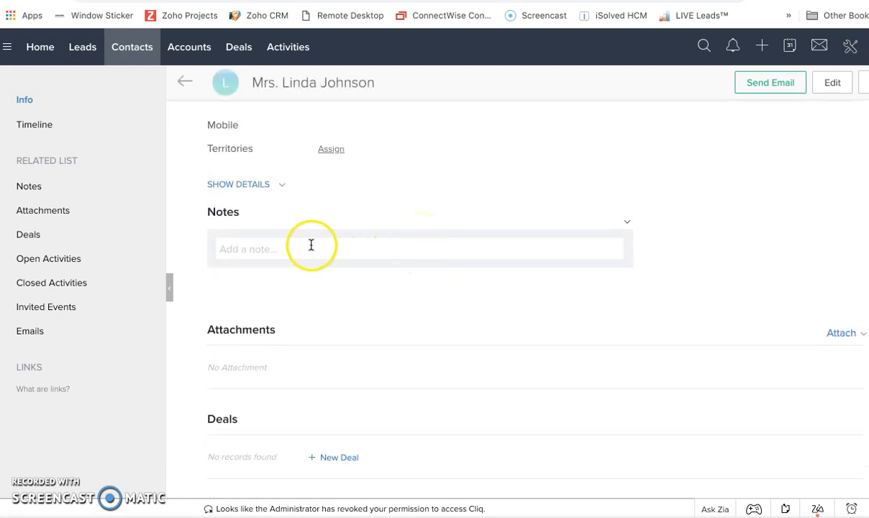
{"action": "left_click", "coordinate": [626, 223]}
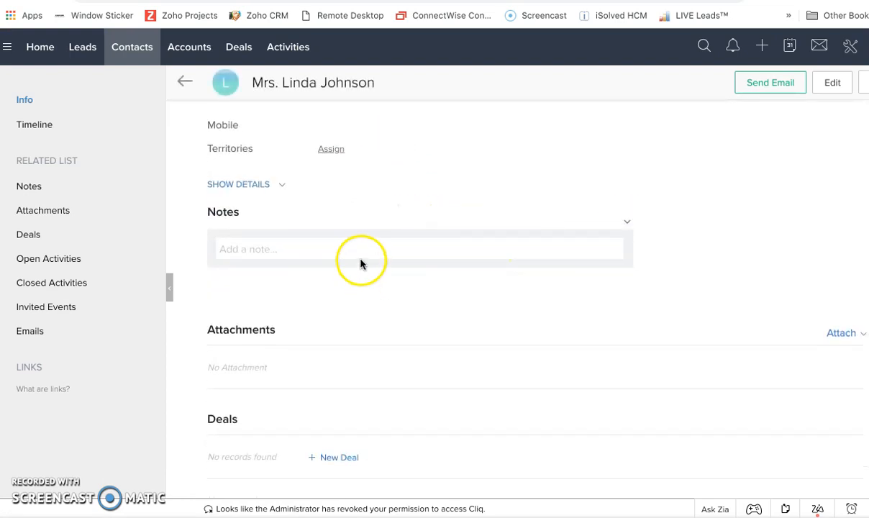
{"action": "scroll", "coordinate": [360, 264], "scroll_direction": "down", "scroll_amount": 2}
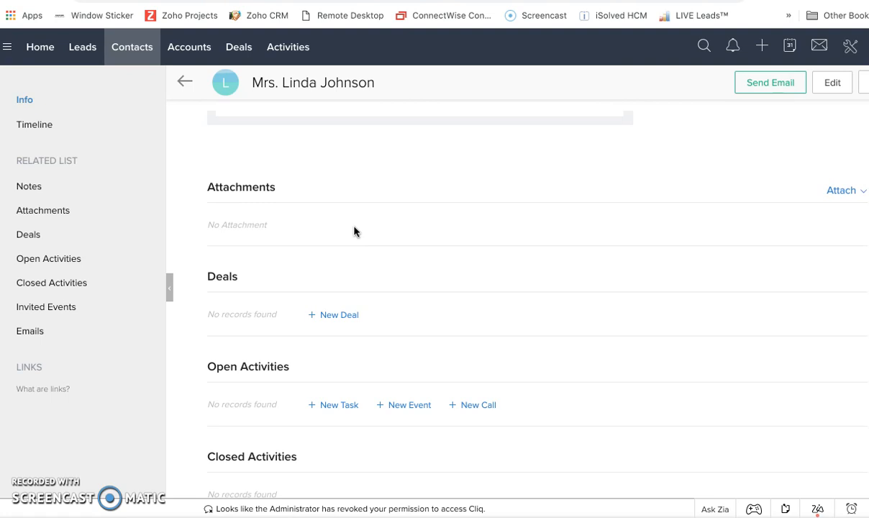
{"action": "scroll", "coordinate": [355, 194], "scroll_direction": "up", "scroll_amount": 1}
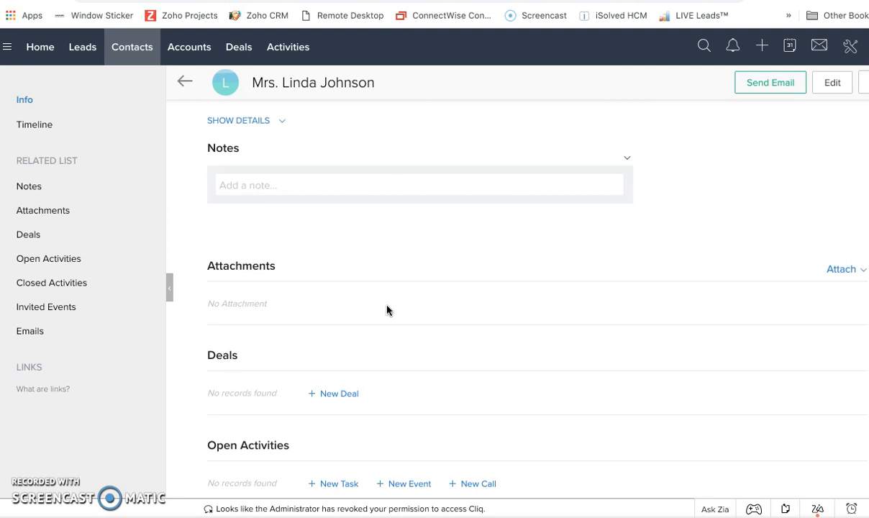
{"action": "scroll", "coordinate": [387, 310], "scroll_direction": "down", "scroll_amount": 3}
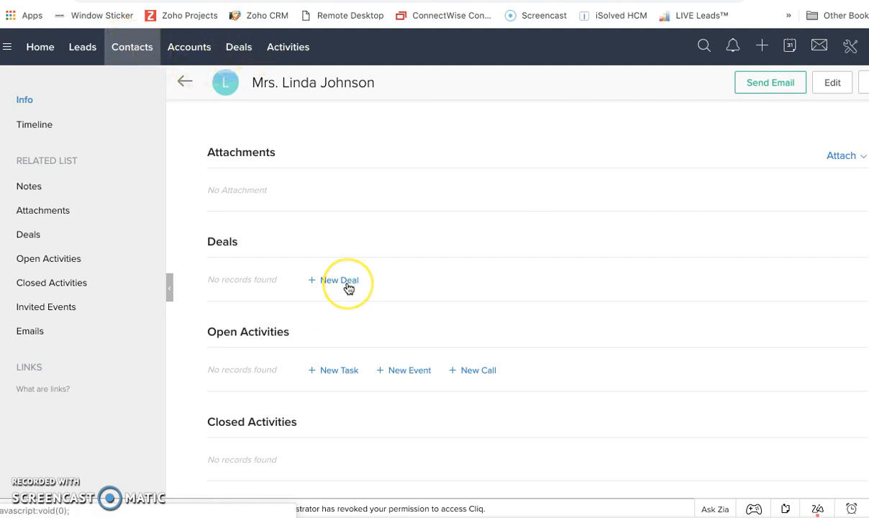
{"action": "scroll", "coordinate": [320, 357], "scroll_direction": "down", "scroll_amount": 1}
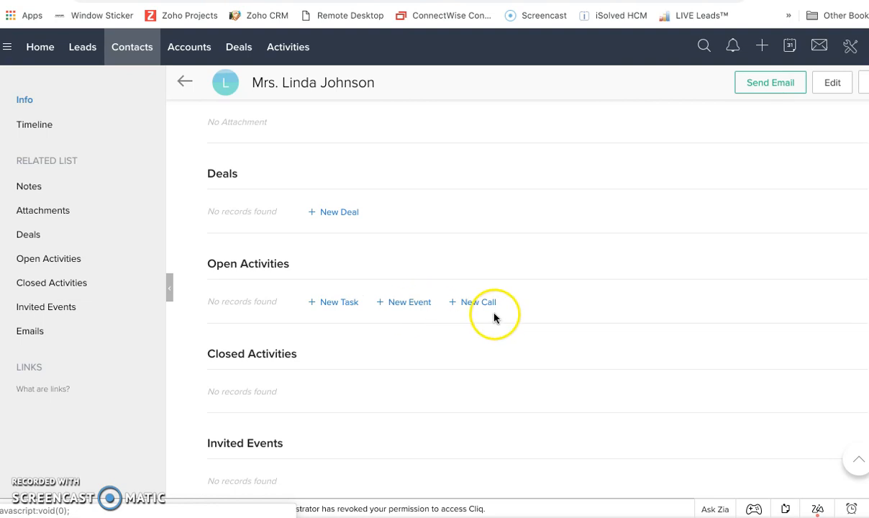
{"action": "left_click", "coordinate": [400, 305]}
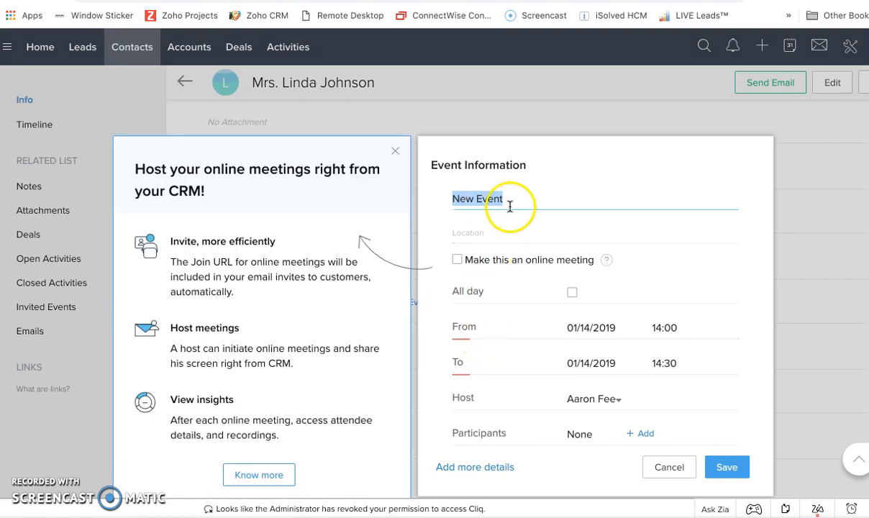
{"action": "left_click", "coordinate": [395, 151]}
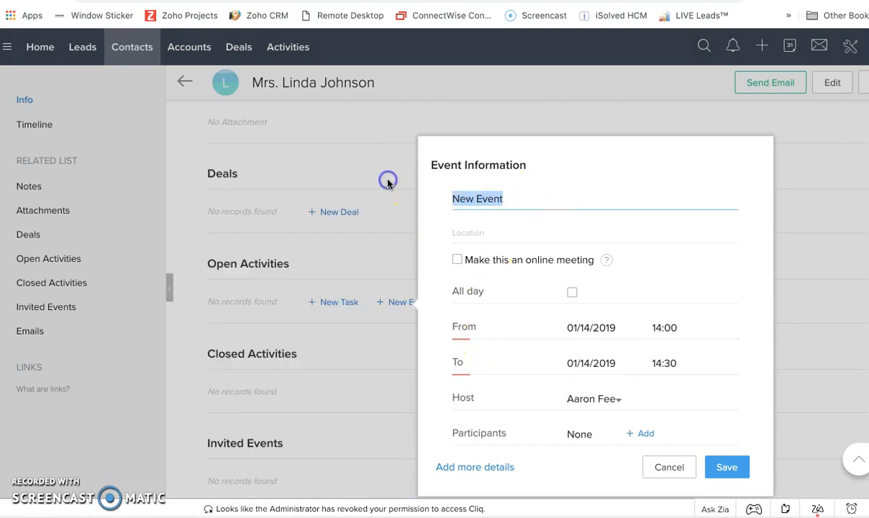
{"action": "type", "text": "Follw "}
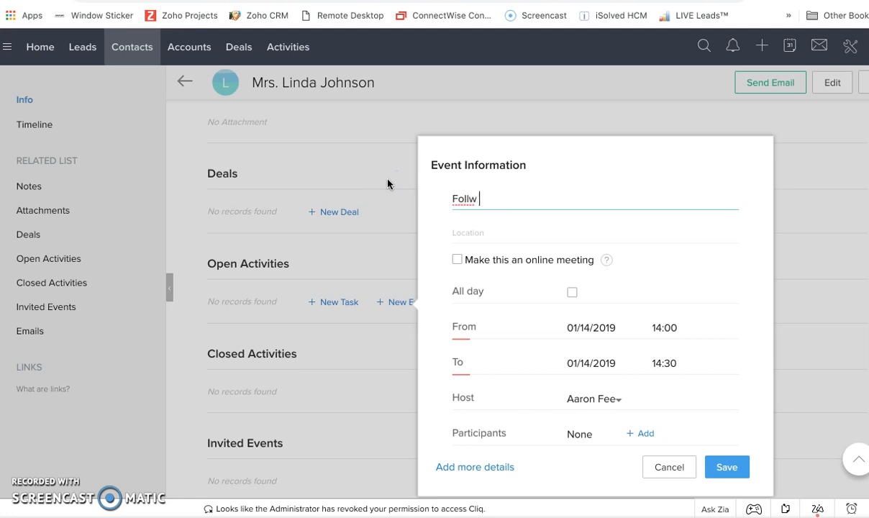
{"action": "type", "text": "up Call"}
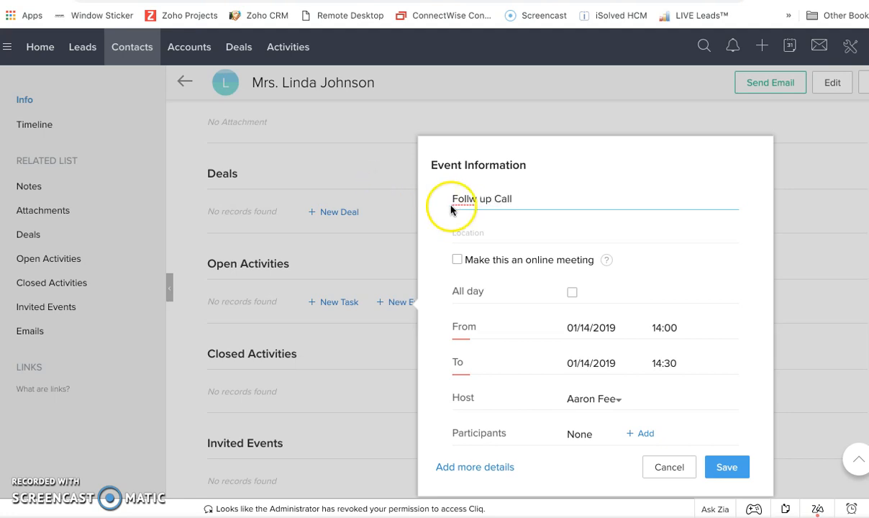
{"action": "left_click", "coordinate": [470, 199]}
{"action": "type", "text": "o"}
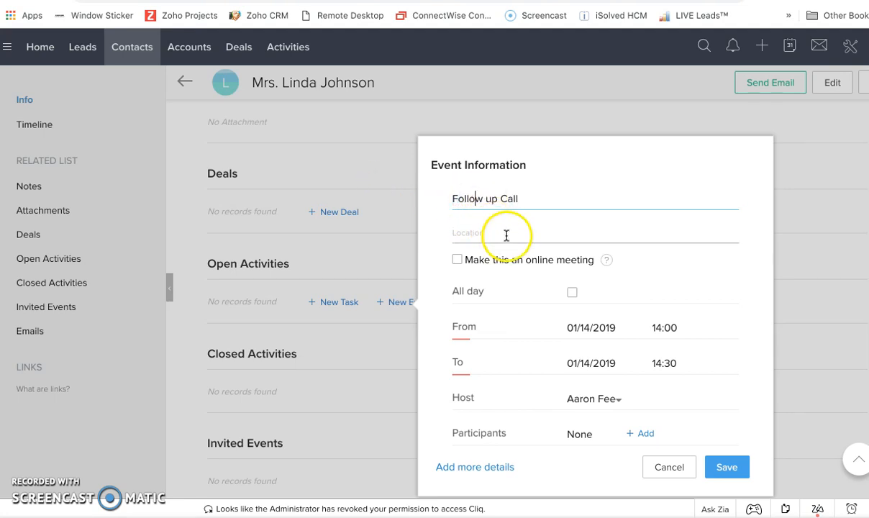
{"action": "left_click", "coordinate": [457, 261]}
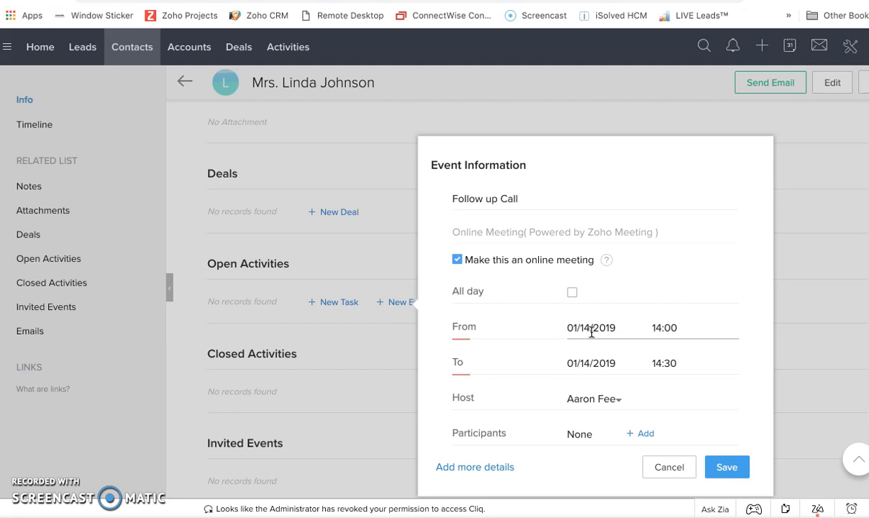
{"action": "left_click", "coordinate": [655, 344]}
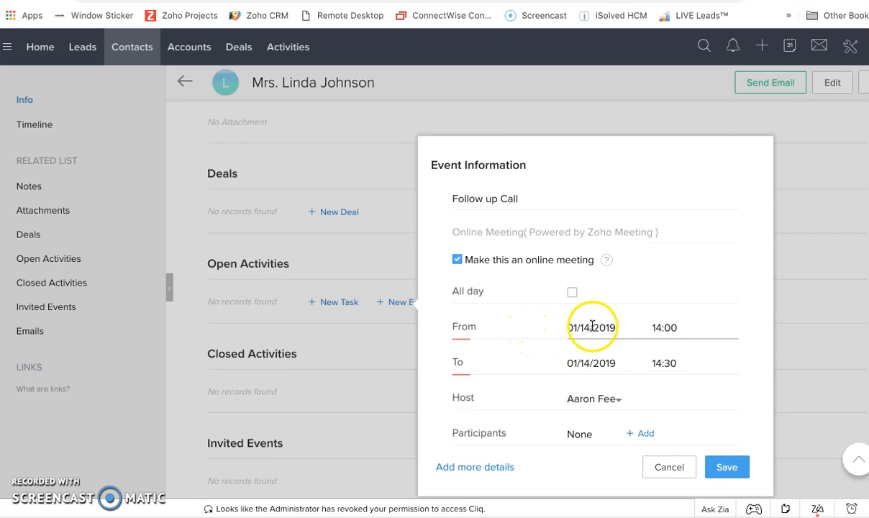
{"action": "left_click", "coordinate": [456, 259]}
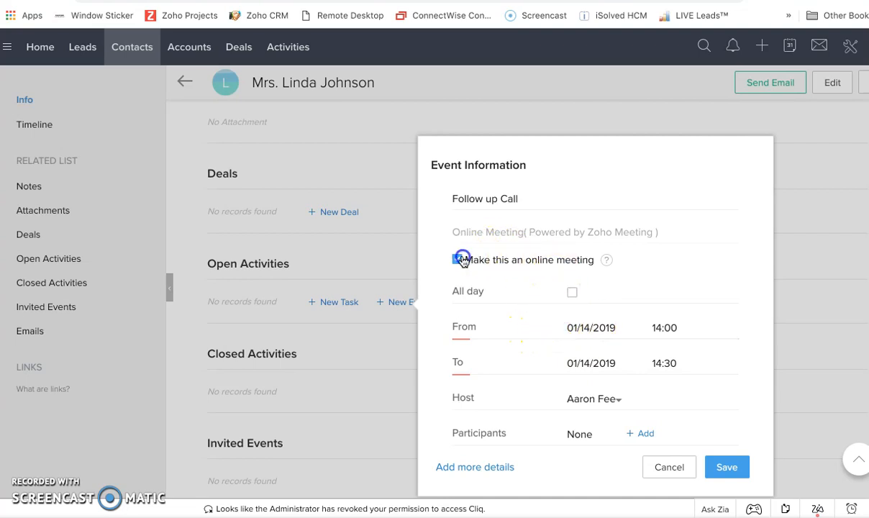
- Enter the full postal address, including city, state and ZIP code, as the event's location
{"action": "left_click", "coordinate": [484, 231]}
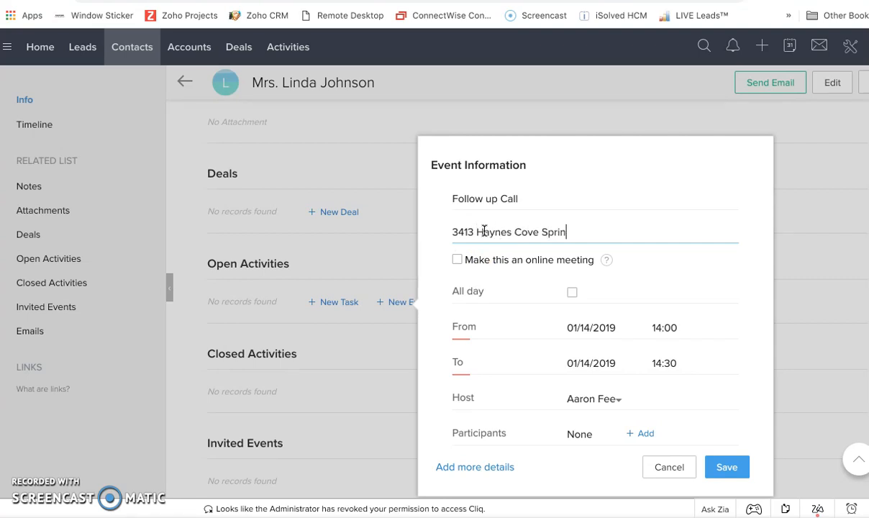
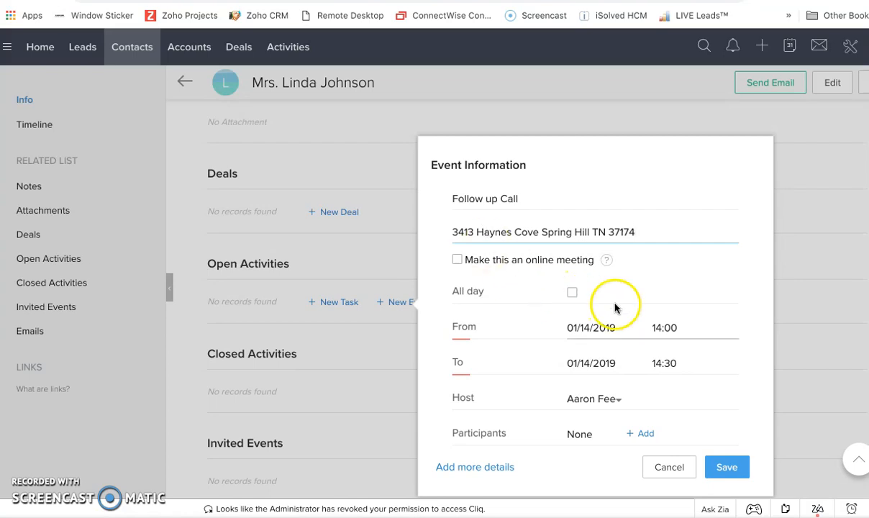
- Set the event's start to 03/01/2019 at 12:00
{"action": "left_click", "coordinate": [592, 330]}
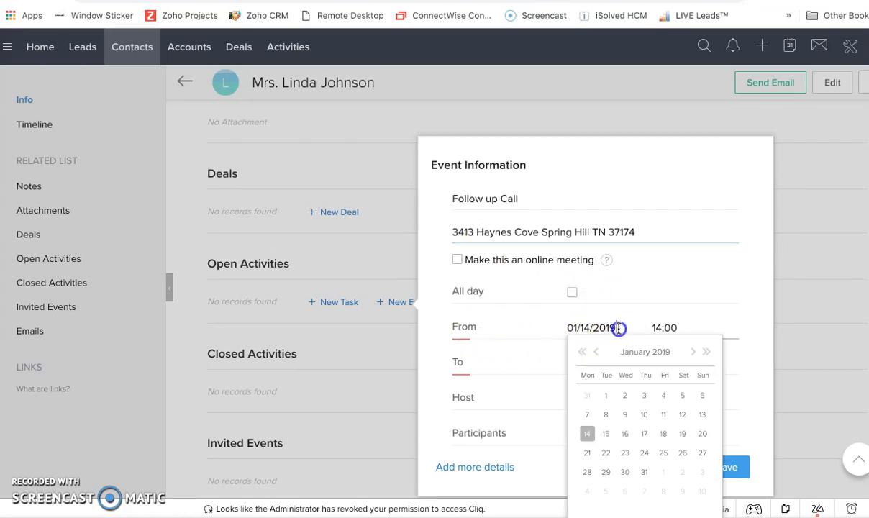
{"action": "left_click", "coordinate": [692, 353]}
{"action": "left_click", "coordinate": [692, 352]}
{"action": "left_click", "coordinate": [664, 395]}
{"action": "left_click", "coordinate": [622, 324]}
{"action": "left_click", "coordinate": [653, 325]}
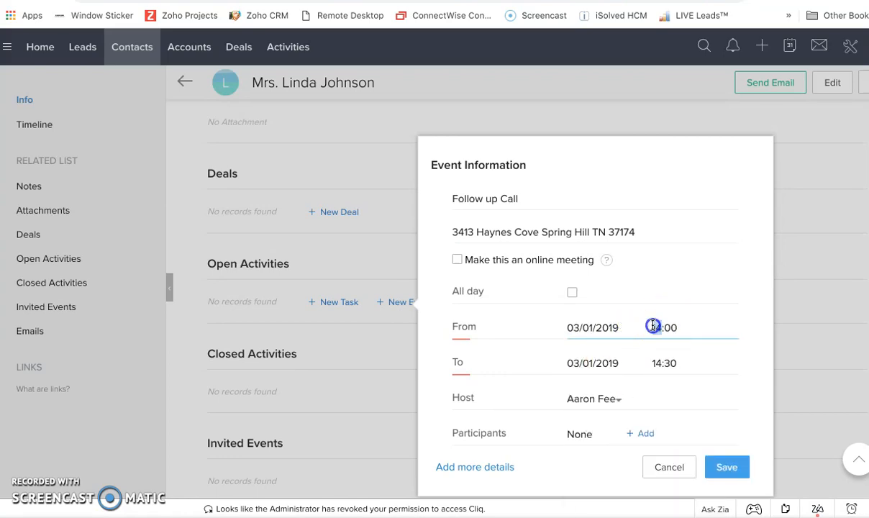
{"action": "type", "text": "12"}
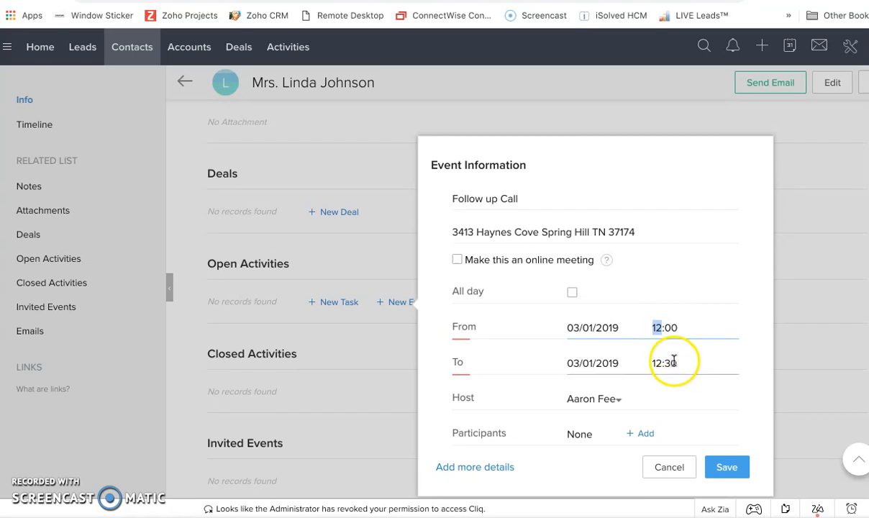
- Set the event's end time to 14:00 on the same day
{"action": "left_click", "coordinate": [613, 359]}
{"action": "left_click_drag", "start_coordinate": [689, 360], "coordinate": [645, 358]}
{"action": "type", "text": "1"}
{"action": "key", "text": "BackSpace"}
{"action": "type", "text": "200"}
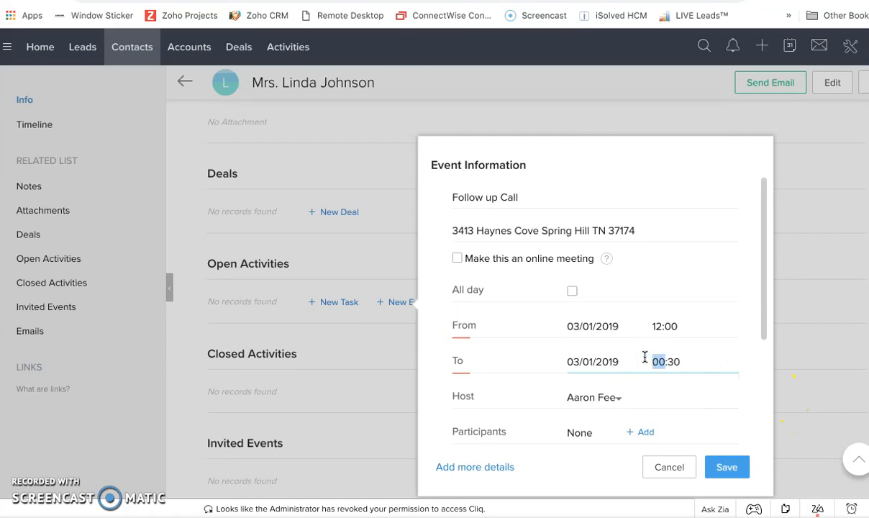
{"action": "key", "text": "BackSpace"}
{"action": "type", "text": "14"}
{"action": "left_click", "coordinate": [682, 363]}
{"action": "key", "text": "BackSpace"}
{"action": "type", "text": "14"}
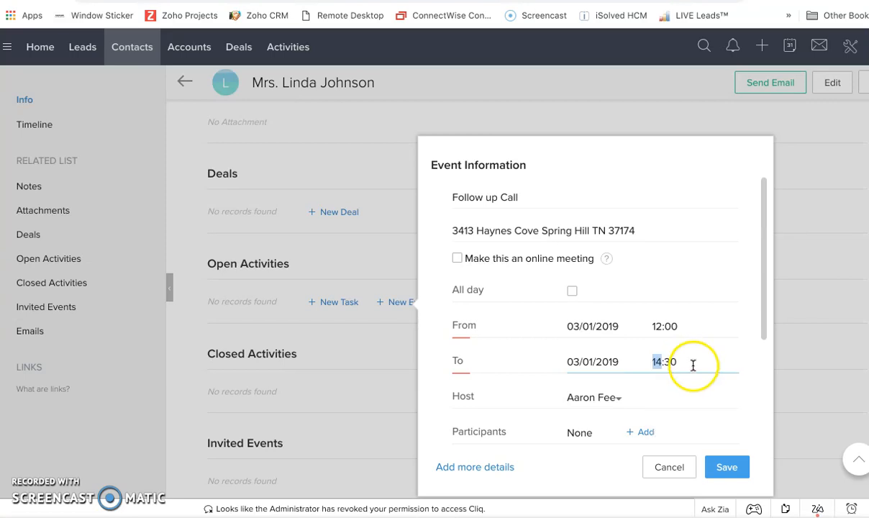
{"action": "left_click", "coordinate": [673, 362]}
{"action": "type", "text": "40"}
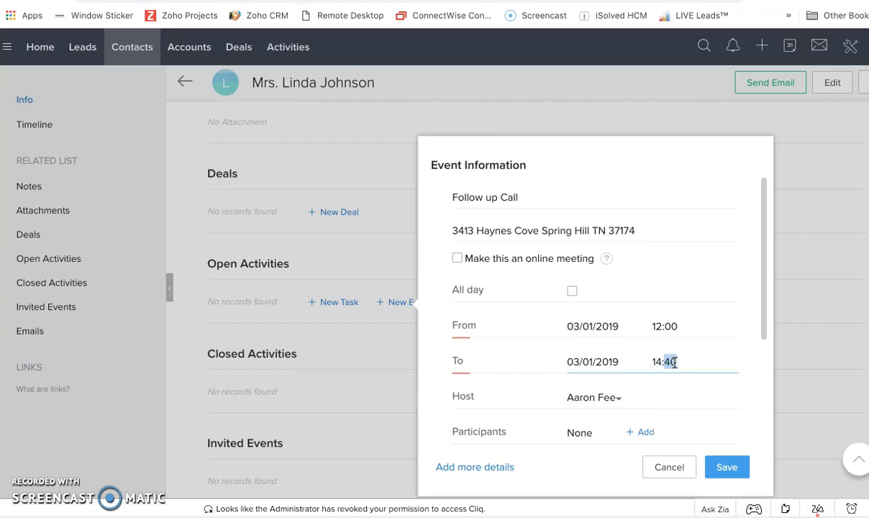
{"action": "key", "text": "BackSpace"}
{"action": "type", "text": "00"}
{"action": "left_click", "coordinate": [705, 392]}
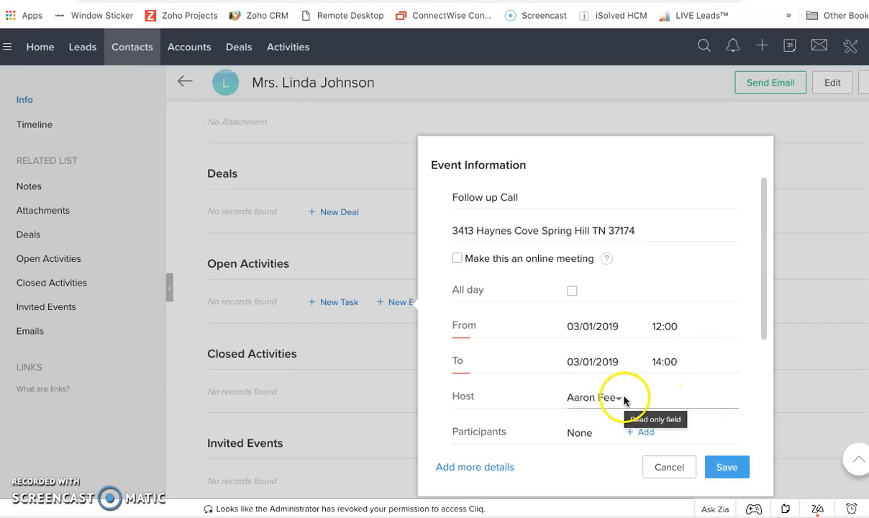
- Save the follow-up event without adding the contact as a participant or linking an account
{"action": "scroll", "coordinate": [625, 402], "scroll_direction": "down", "scroll_amount": 3}
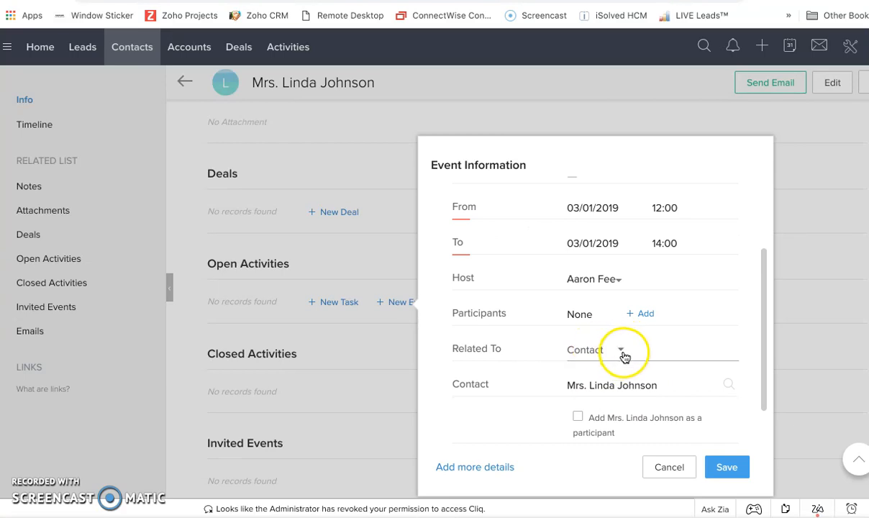
{"action": "scroll", "coordinate": [620, 360], "scroll_direction": "down", "scroll_amount": 2}
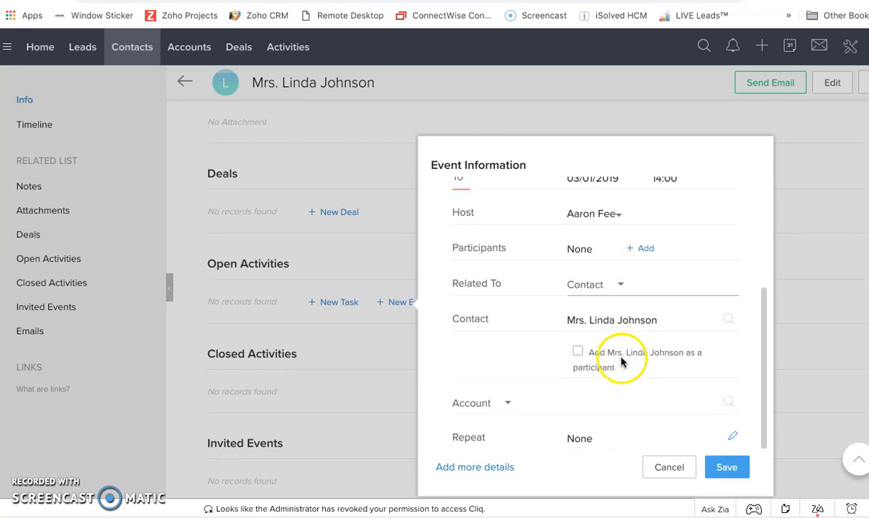
{"action": "left_click", "coordinate": [579, 352]}
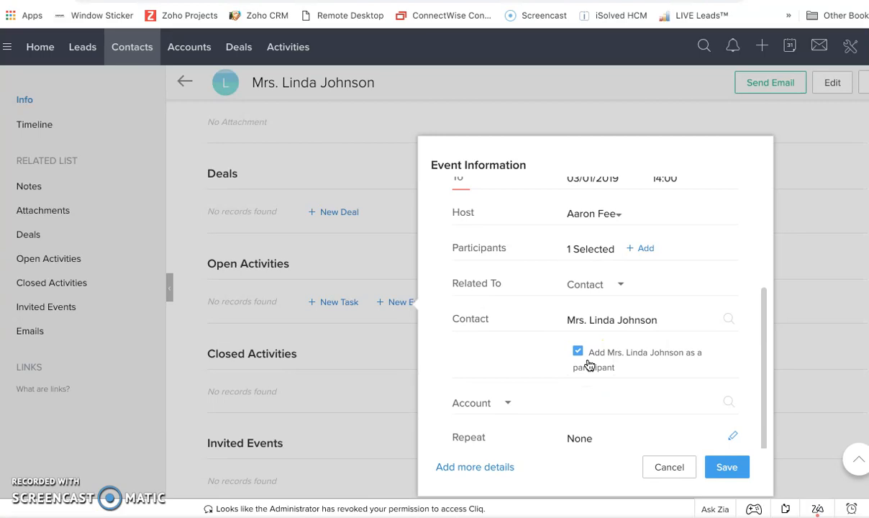
{"action": "left_click", "coordinate": [577, 351]}
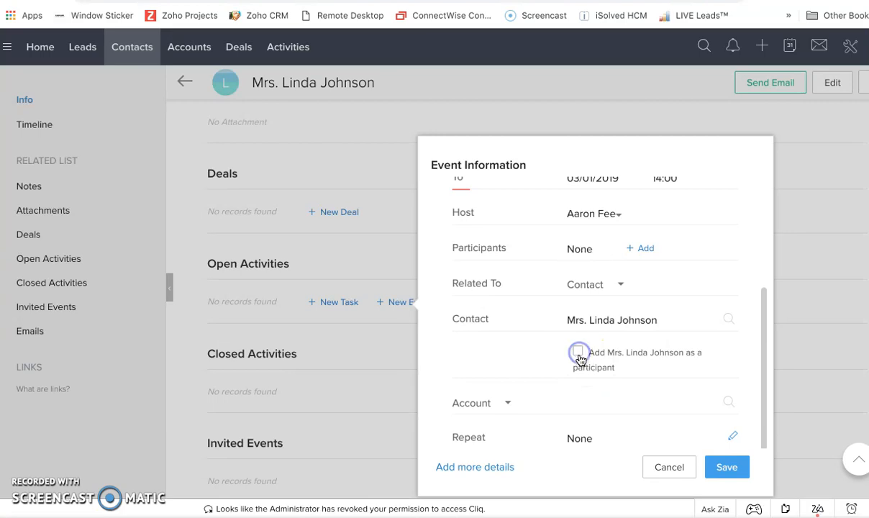
{"action": "left_click", "coordinate": [508, 402]}
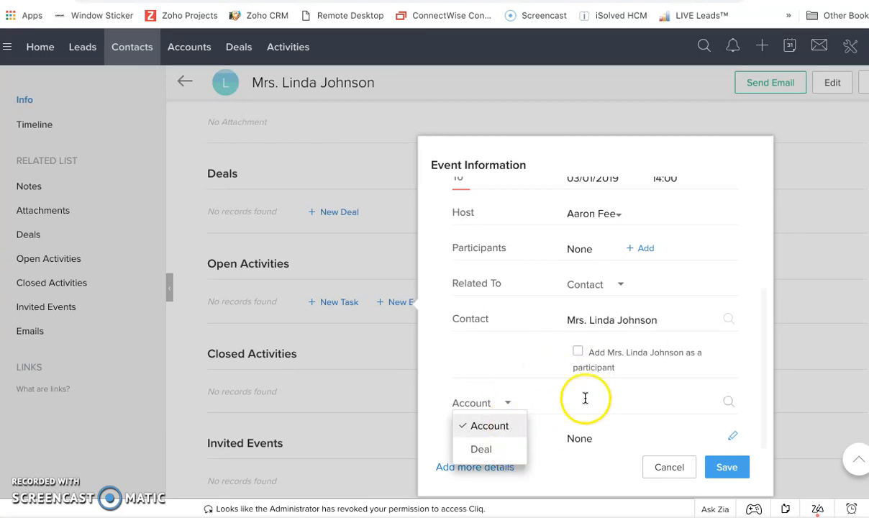
{"action": "left_click", "coordinate": [585, 398]}
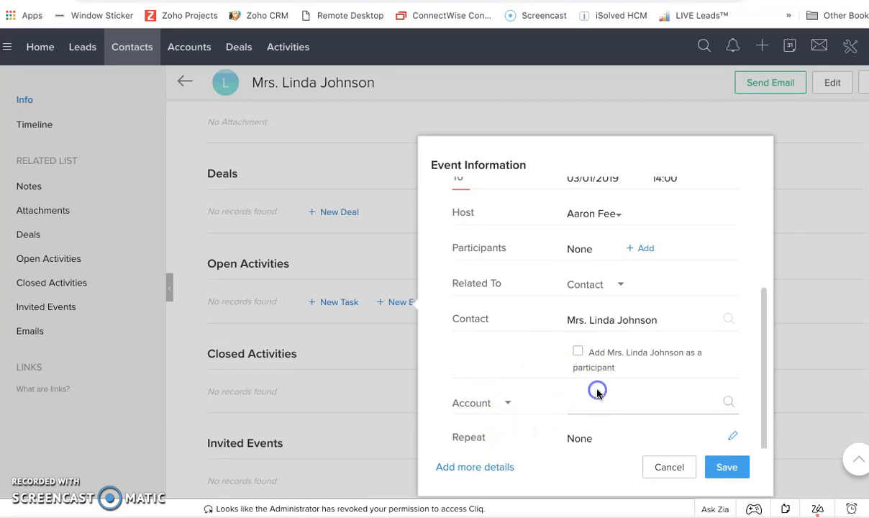
{"action": "left_click", "coordinate": [726, 469]}
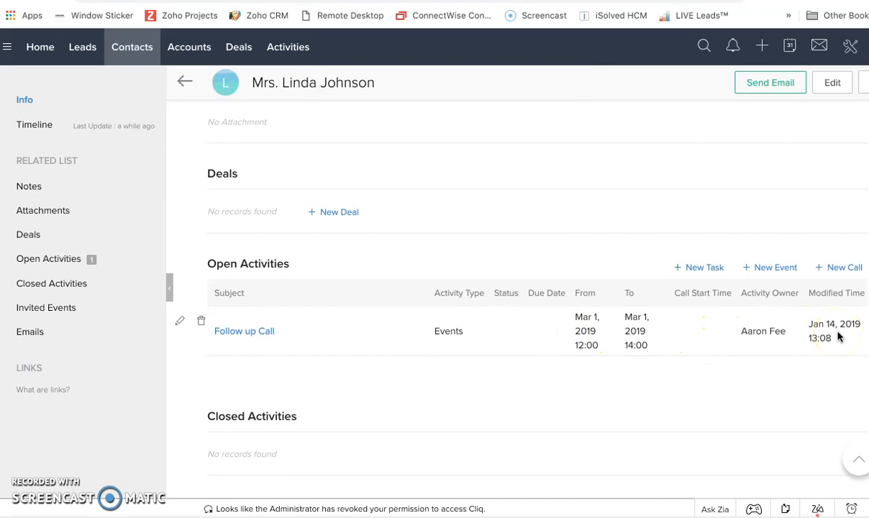
- Start a new task for the contact with a subject saying to call her by name "and Follow up"
{"action": "left_click", "coordinate": [695, 273]}
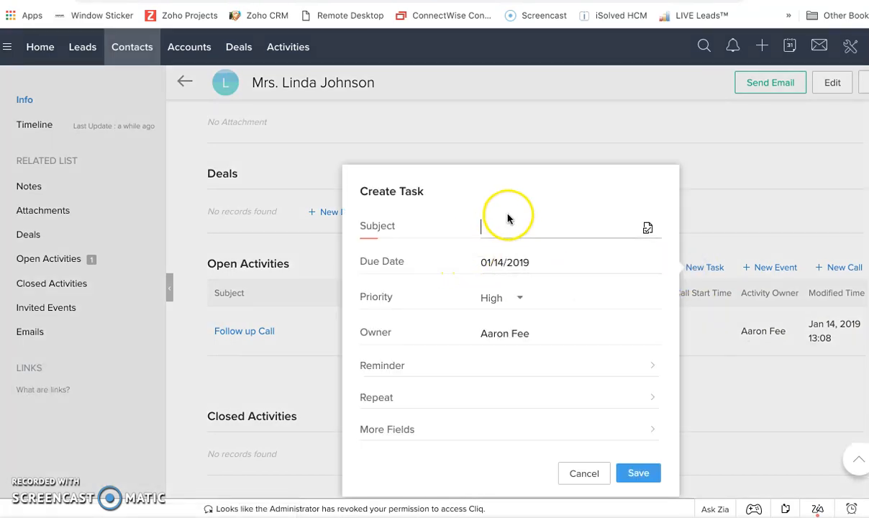
{"action": "type", "text": "Call"}
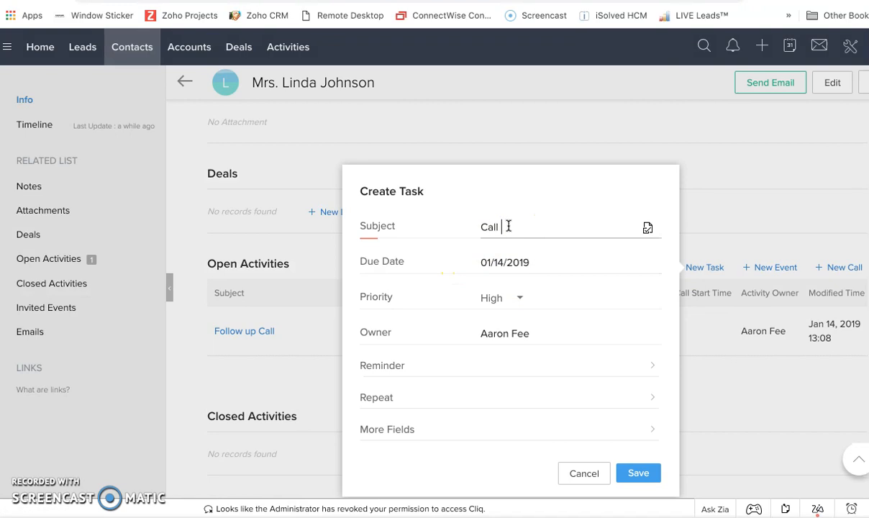
{"action": "type", "text": " Mrs Johnson and Follow up"}
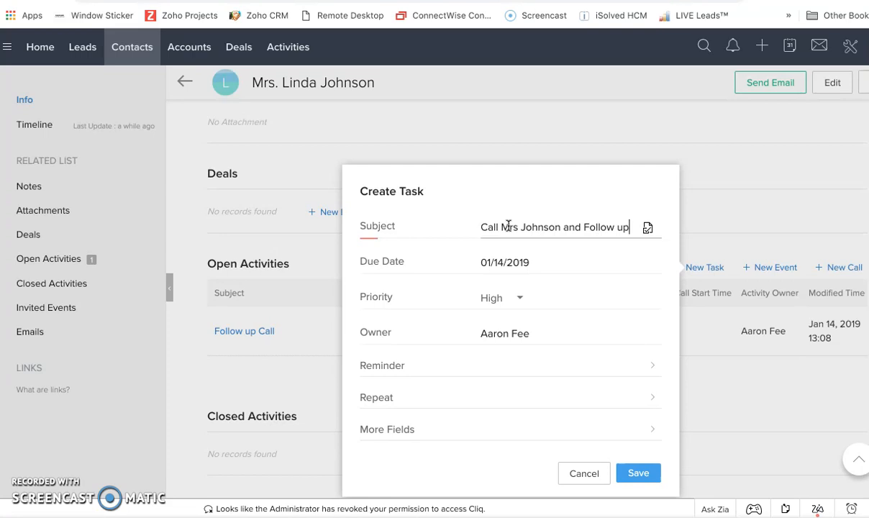
- Set the task's due date to 03/01/2019 and its priority to Low
{"action": "left_click", "coordinate": [513, 279]}
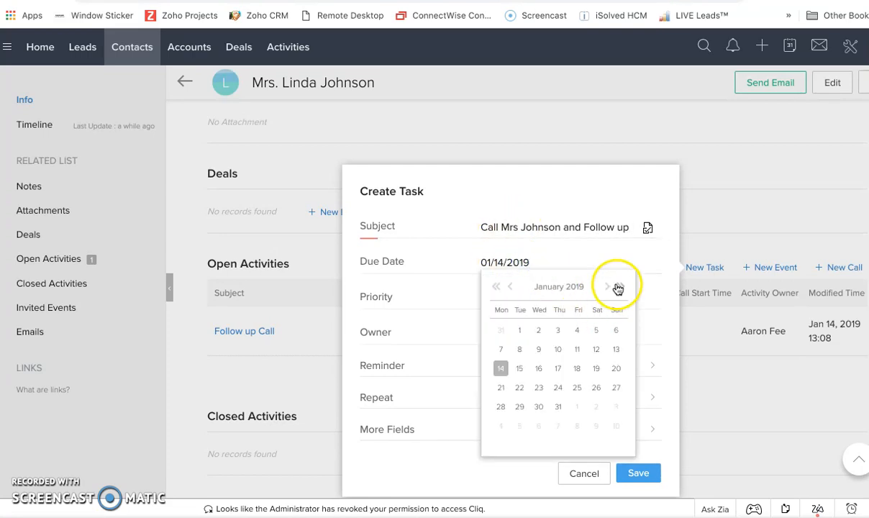
{"action": "left_click", "coordinate": [608, 288]}
{"action": "left_click", "coordinate": [608, 287]}
{"action": "left_click", "coordinate": [577, 331]}
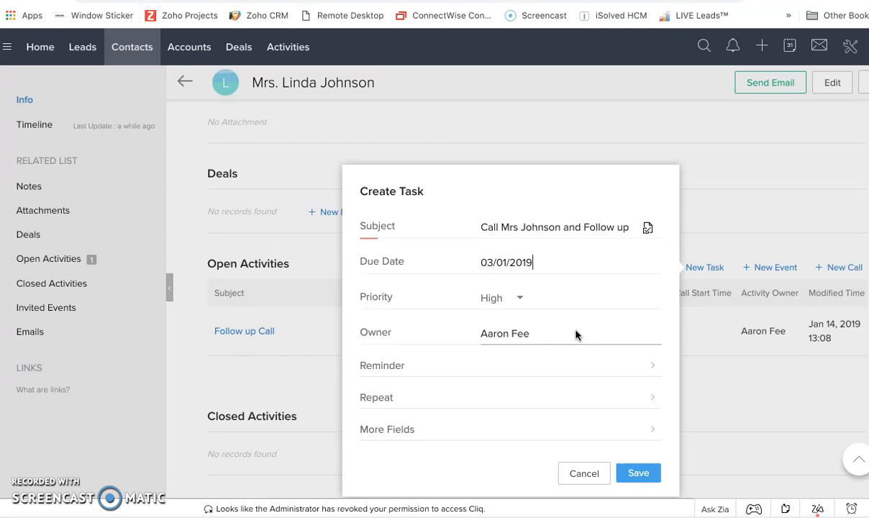
{"action": "left_click", "coordinate": [524, 299]}
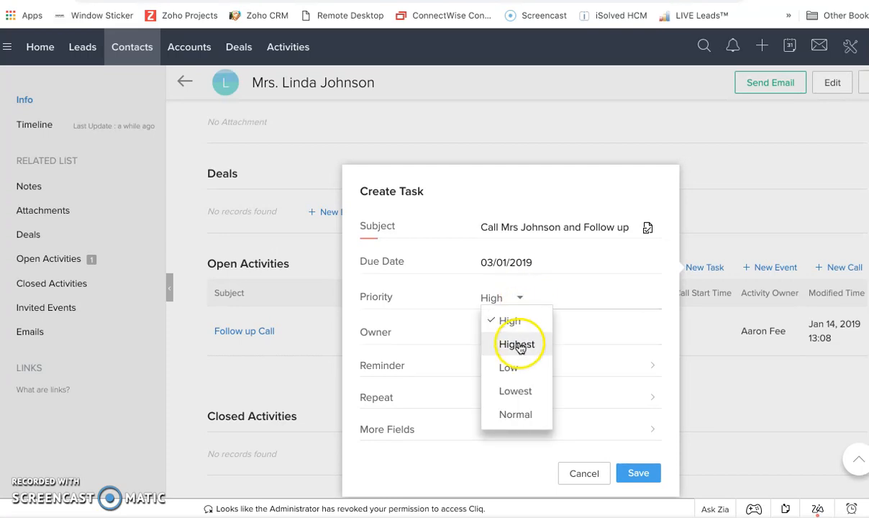
{"action": "left_click", "coordinate": [528, 371]}
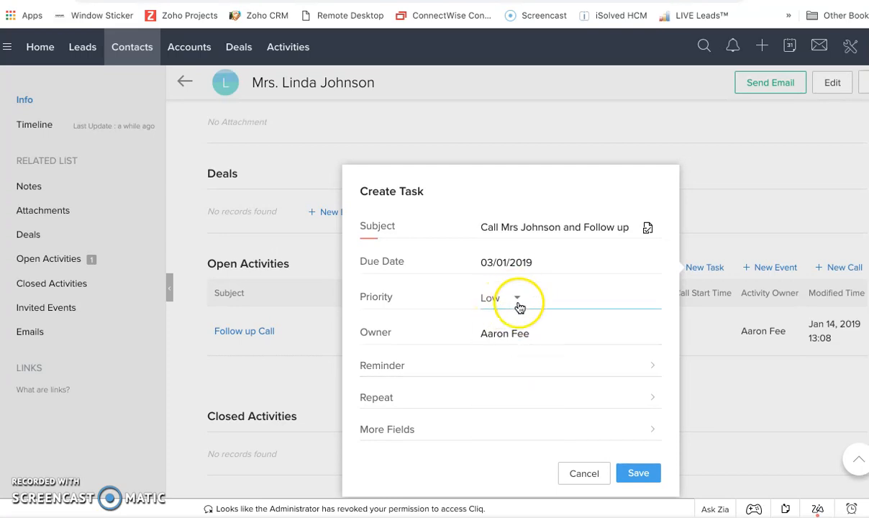
- Try to add an email-alert reminder at 09:00 to the task without giving a date
{"action": "left_click", "coordinate": [498, 368]}
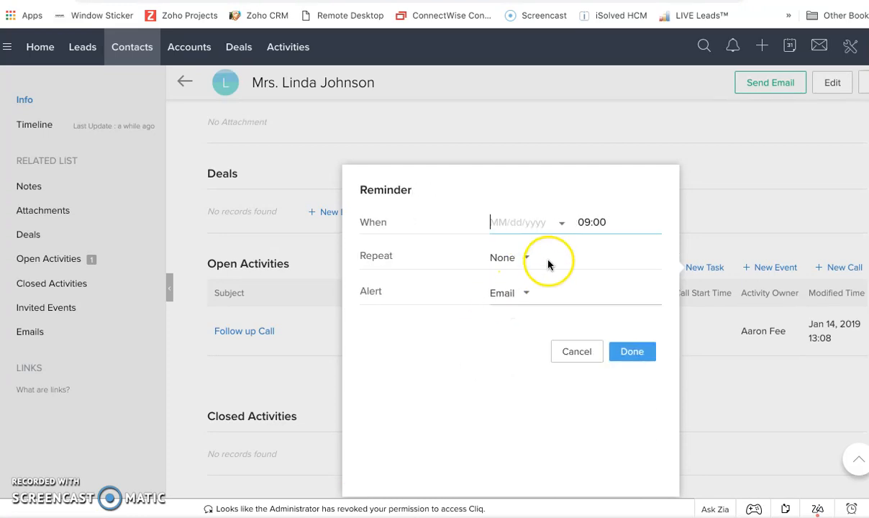
{"action": "left_click", "coordinate": [507, 225]}
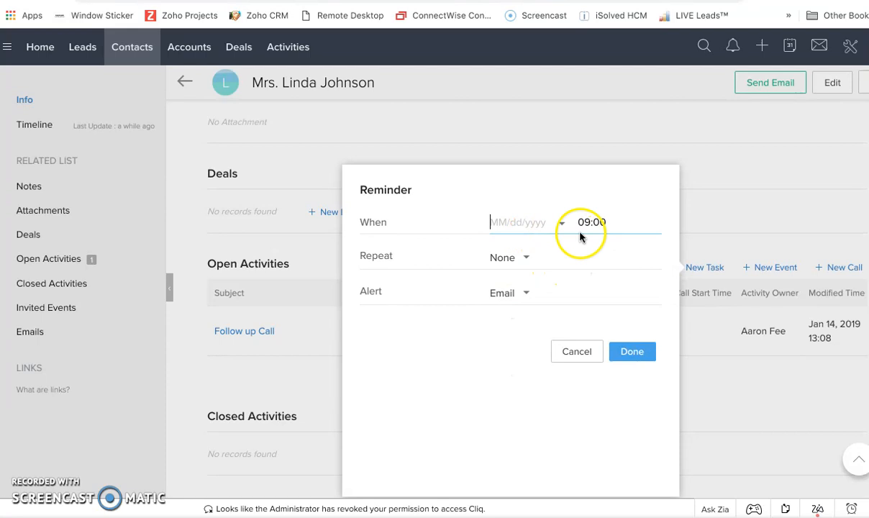
{"action": "left_click", "coordinate": [526, 295]}
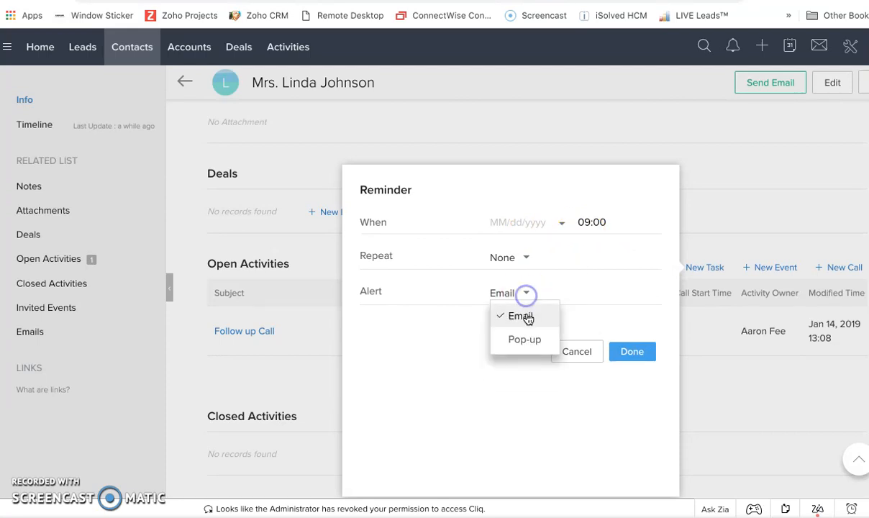
{"action": "left_click", "coordinate": [528, 294]}
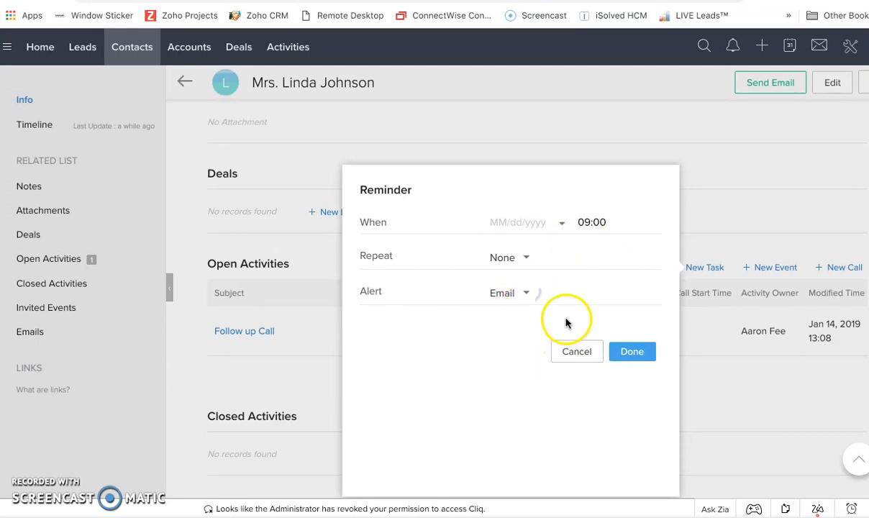
{"action": "left_click", "coordinate": [625, 354]}
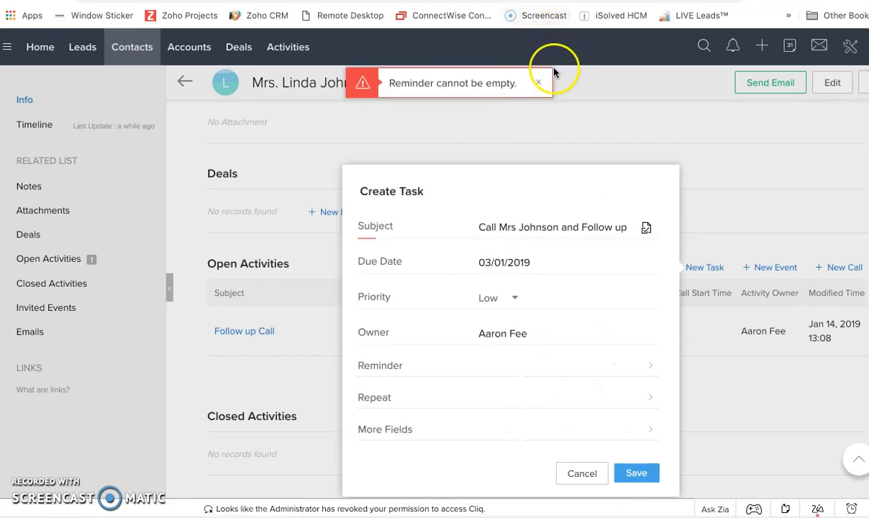
{"action": "left_click", "coordinate": [539, 82]}
- Save the follow-up task for the contact
{"action": "scroll", "coordinate": [508, 406], "scroll_direction": "down", "scroll_amount": 1}
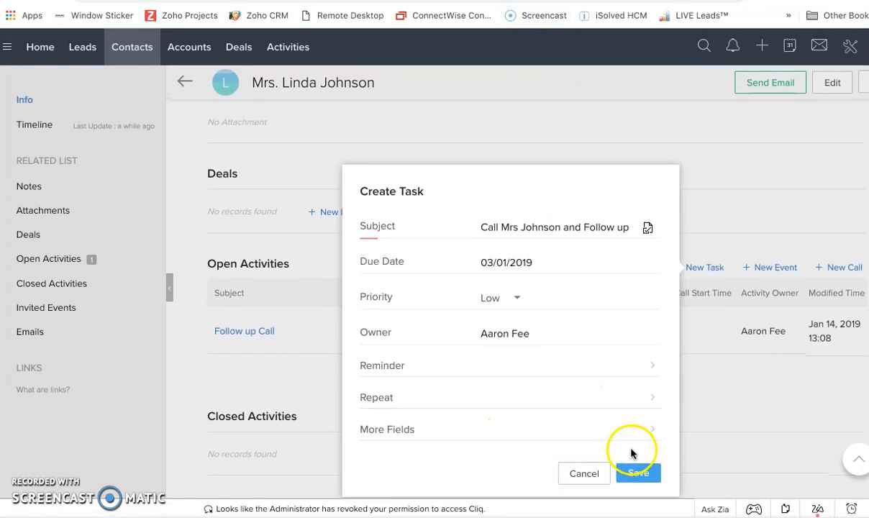
{"action": "left_click", "coordinate": [636, 468]}
{"action": "scroll", "coordinate": [565, 379], "scroll_direction": "up", "scroll_amount": 1}
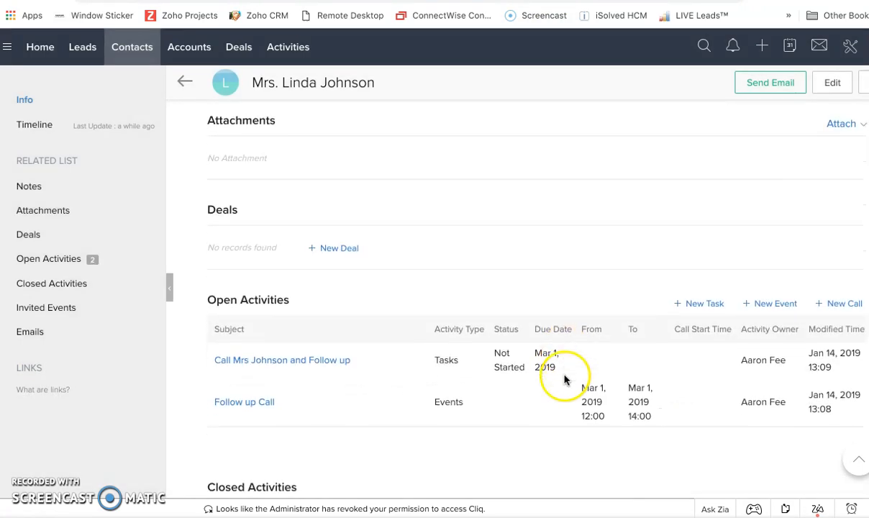
- Examine the contact's open activities, closed activities, invited events and emails, and return to the contact's summary
{"action": "scroll", "coordinate": [504, 352], "scroll_direction": "down", "scroll_amount": 2}
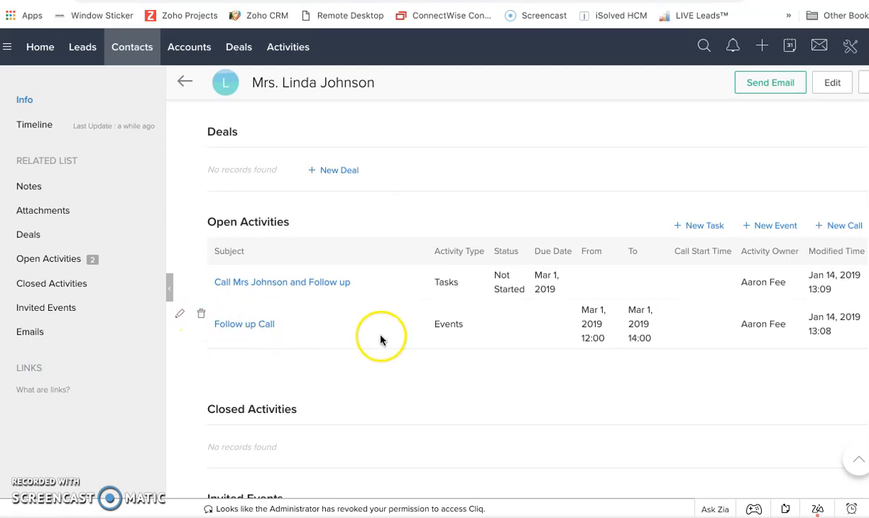
{"action": "scroll", "coordinate": [380, 340], "scroll_direction": "down", "scroll_amount": 4}
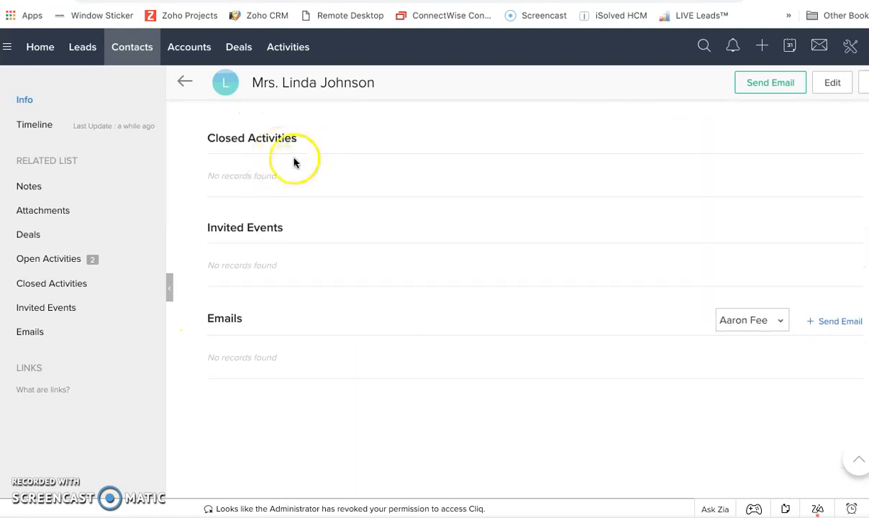
{"action": "scroll", "coordinate": [294, 163], "scroll_direction": "up", "scroll_amount": 3}
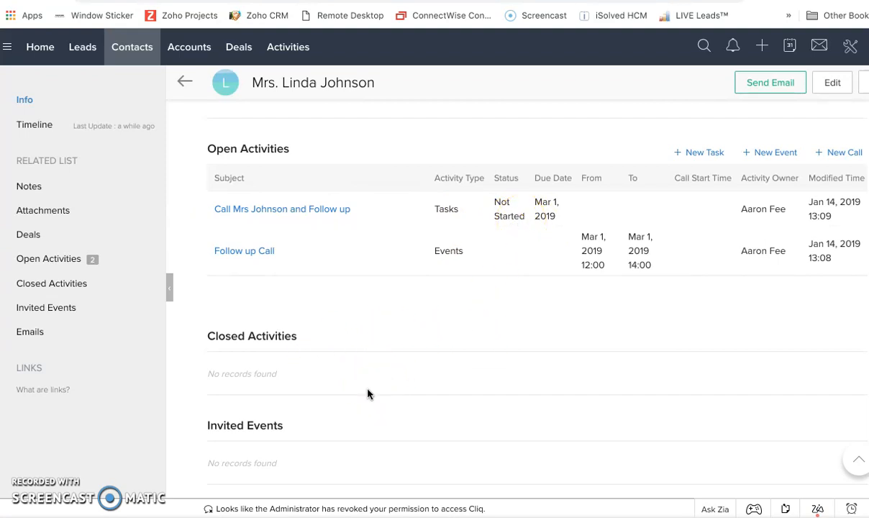
{"action": "scroll", "coordinate": [368, 393], "scroll_direction": "down", "scroll_amount": 2}
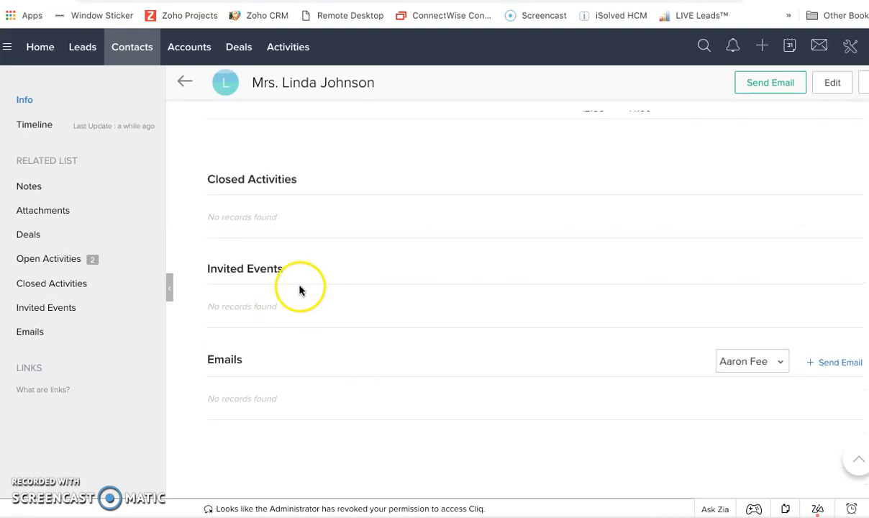
{"action": "scroll", "coordinate": [300, 290], "scroll_direction": "down", "scroll_amount": 1}
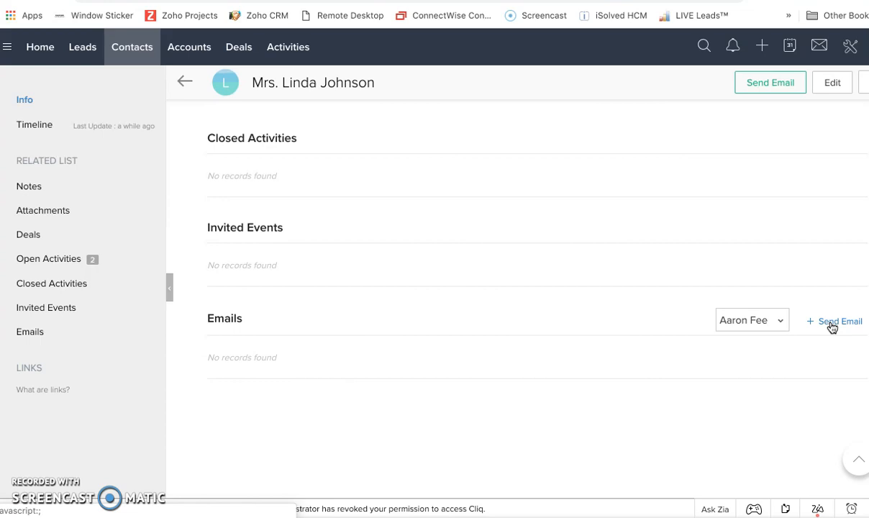
{"action": "scroll", "coordinate": [833, 324], "scroll_direction": "up", "scroll_amount": 10}
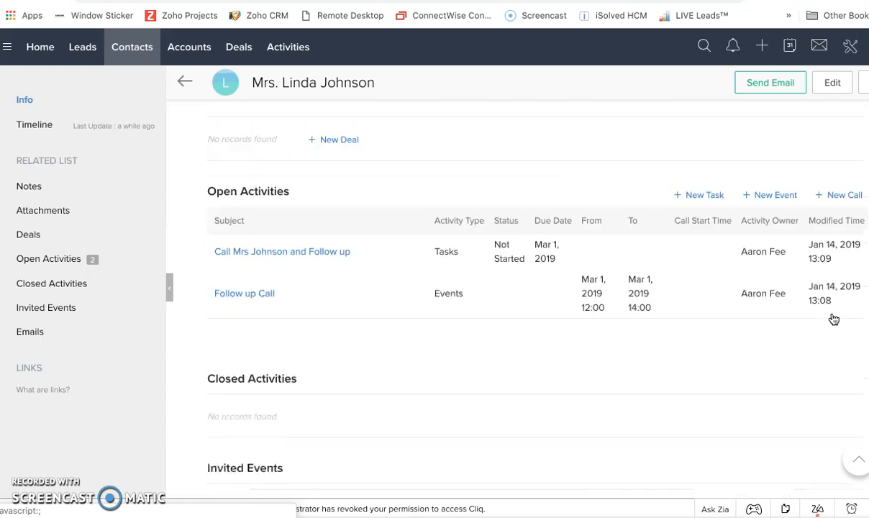
{"action": "scroll", "coordinate": [833, 319], "scroll_direction": "up", "scroll_amount": 3}
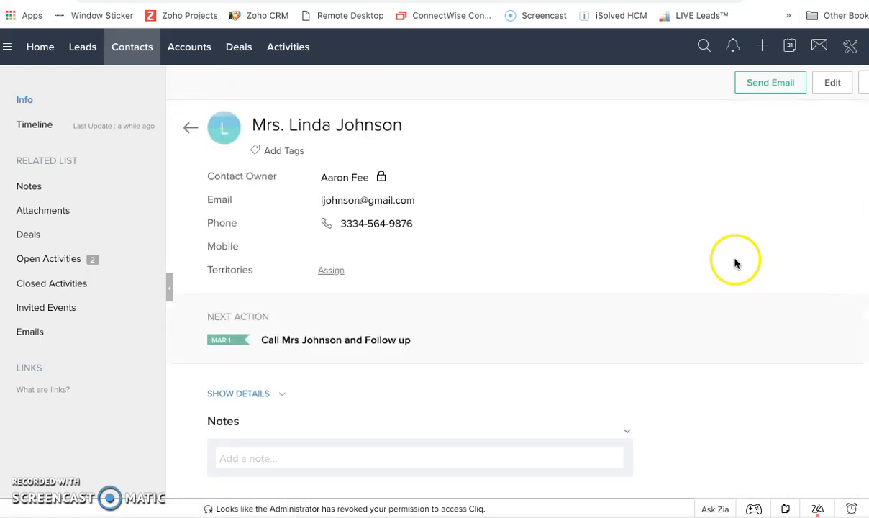
- Leave the contact record and open the list of all accounts
{"action": "left_click", "coordinate": [189, 129]}
{"action": "left_click", "coordinate": [189, 49]}
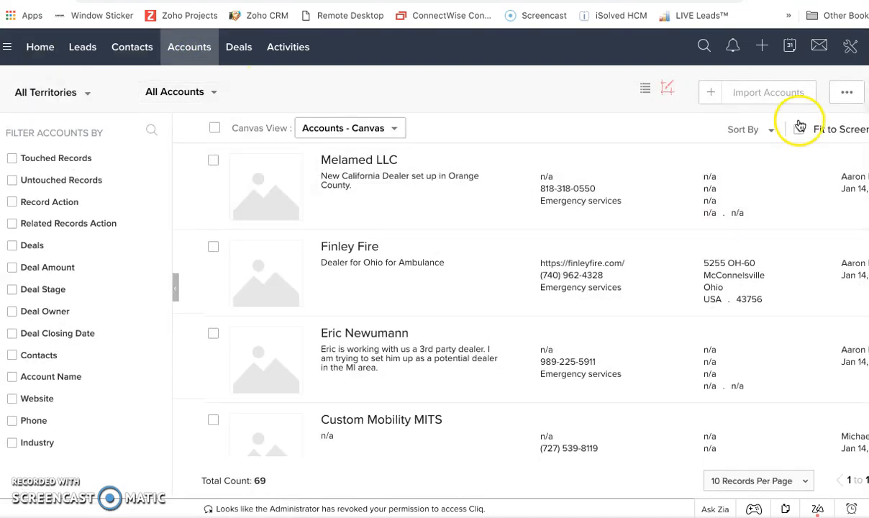
{"action": "scroll", "coordinate": [457, 271], "scroll_direction": "down", "scroll_amount": 3}
{"action": "scroll", "coordinate": [457, 271], "scroll_direction": "up", "scroll_amount": 3}
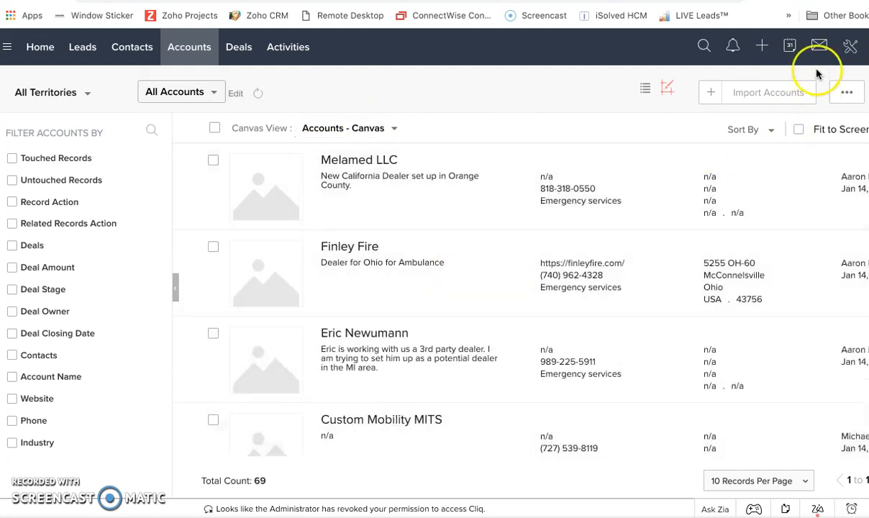
- Start a new account and enter "Aarons Busline" as the account name
{"action": "left_click", "coordinate": [761, 45]}
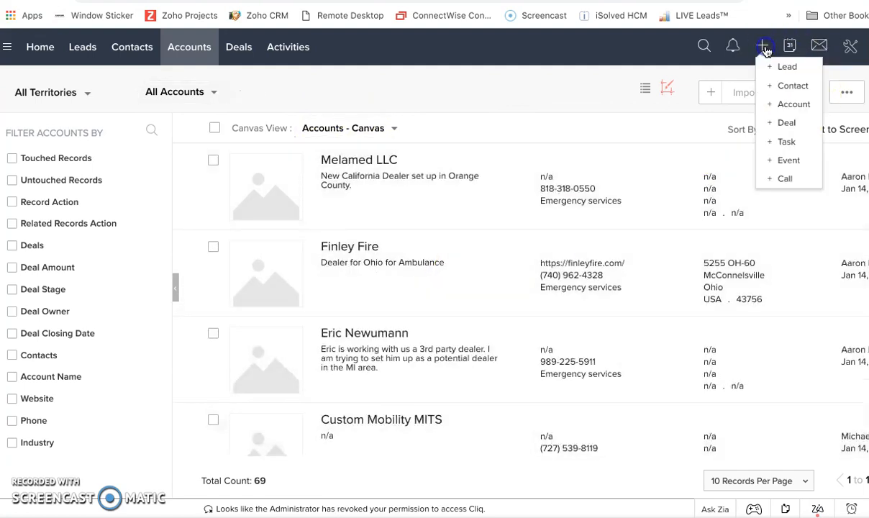
{"action": "left_click", "coordinate": [794, 104]}
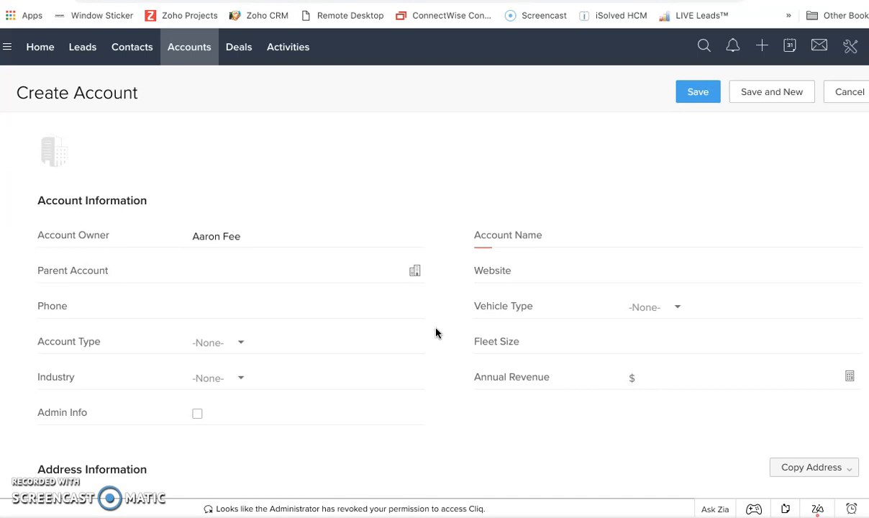
{"action": "left_click", "coordinate": [809, 237]}
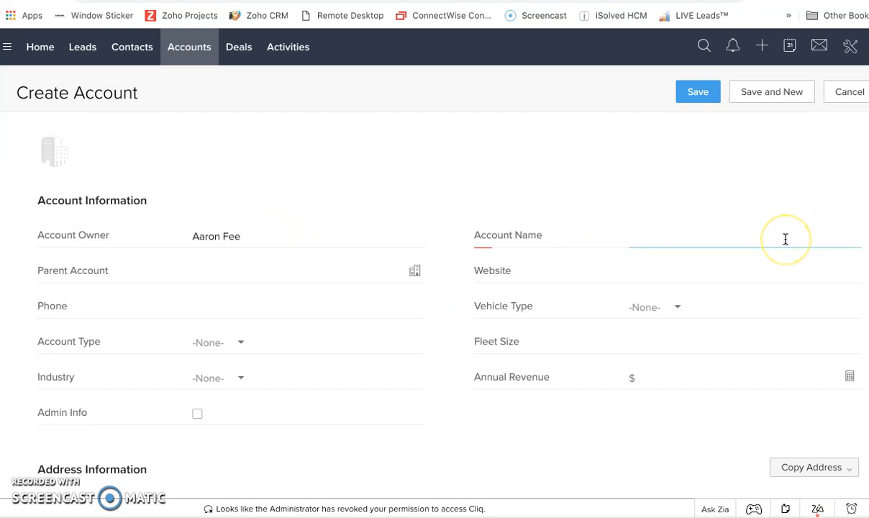
{"action": "type", "text": "Aarons Busline"}
- Look through the available parent accounts for the new account without choosing one
{"action": "left_click", "coordinate": [264, 276]}
{"action": "left_click", "coordinate": [262, 273]}
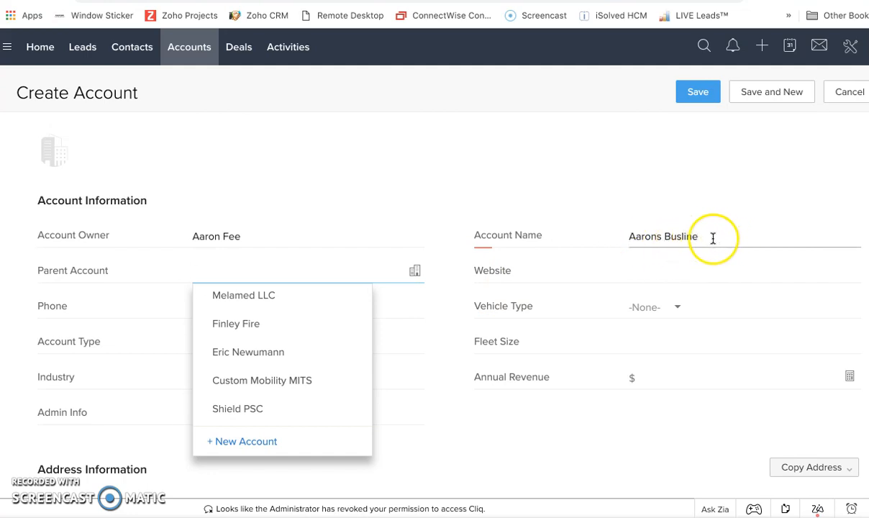
{"action": "scroll", "coordinate": [277, 316], "scroll_direction": "up", "scroll_amount": 1}
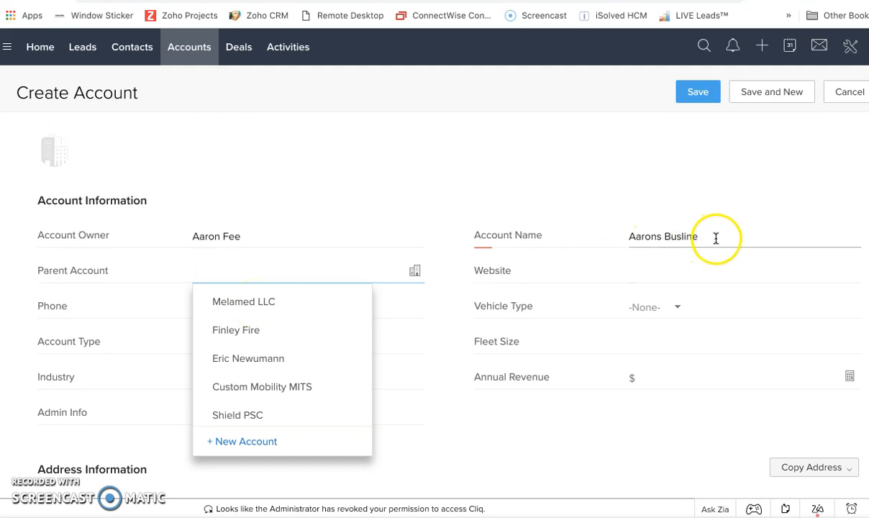
{"action": "scroll", "coordinate": [249, 374], "scroll_direction": "down", "scroll_amount": 3}
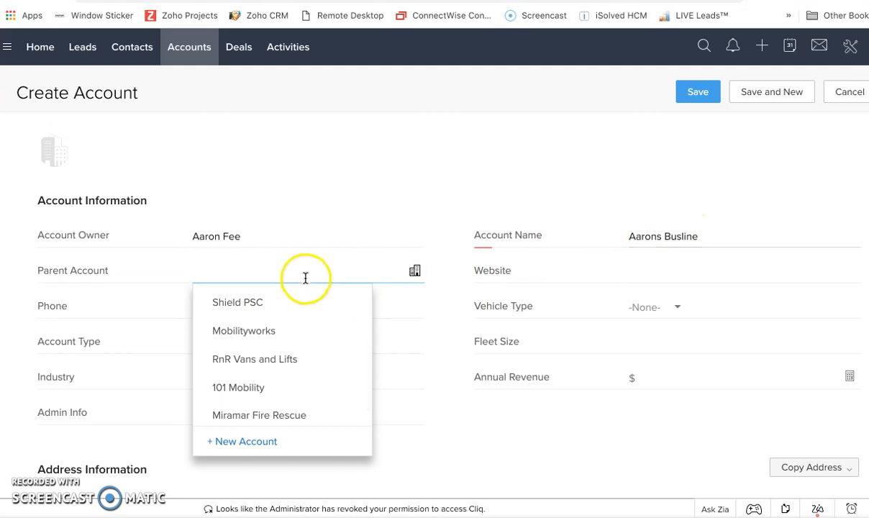
{"action": "left_click", "coordinate": [616, 272]}
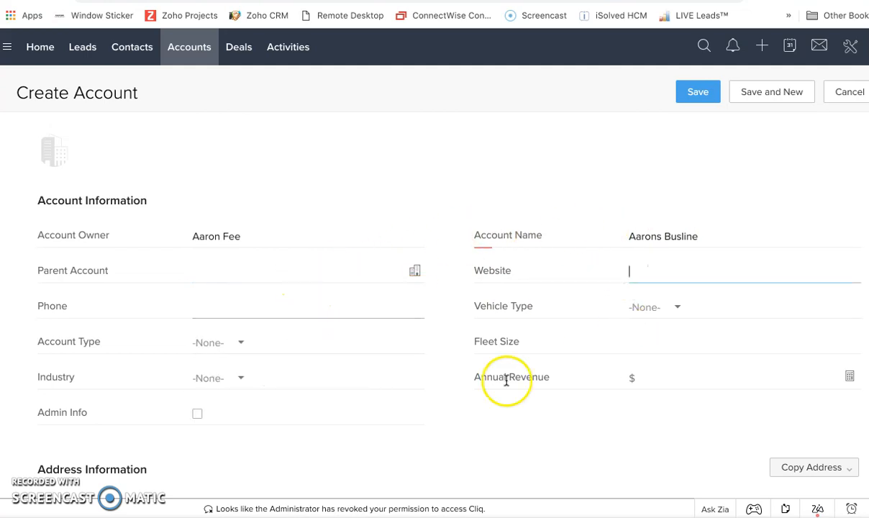
- Set the new account's vehicle type to Ambulance and its account type to Dealer
{"action": "left_click", "coordinate": [676, 308]}
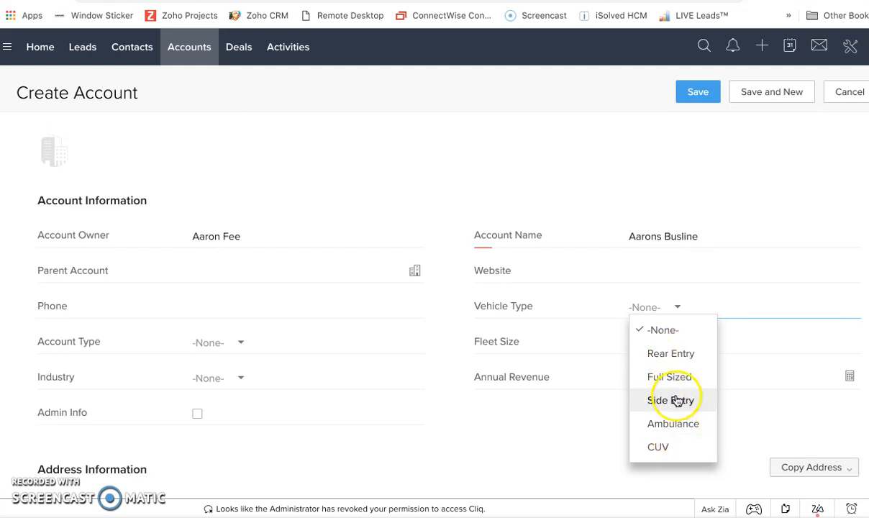
{"action": "left_click", "coordinate": [673, 426]}
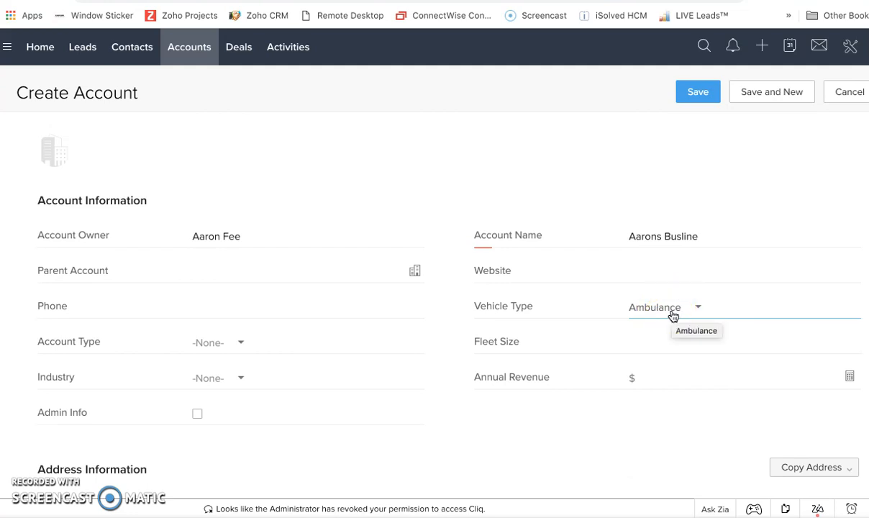
{"action": "left_click", "coordinate": [230, 343]}
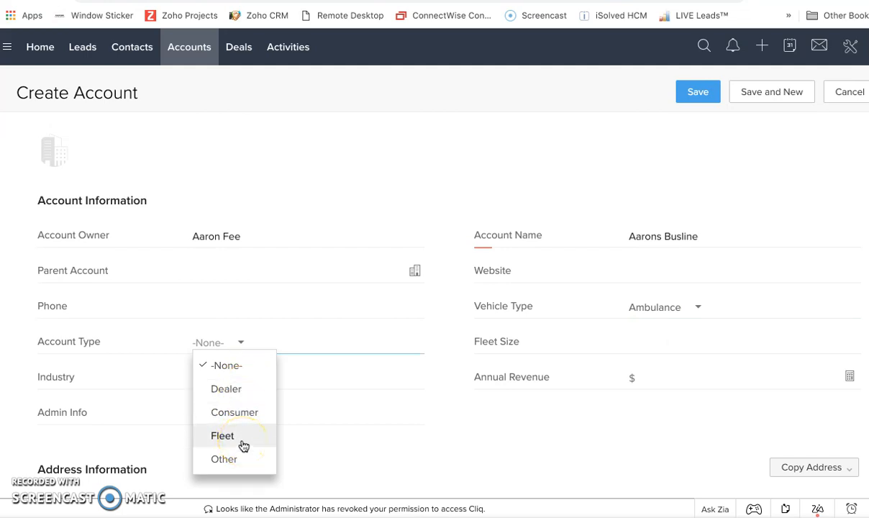
{"action": "left_click", "coordinate": [242, 392]}
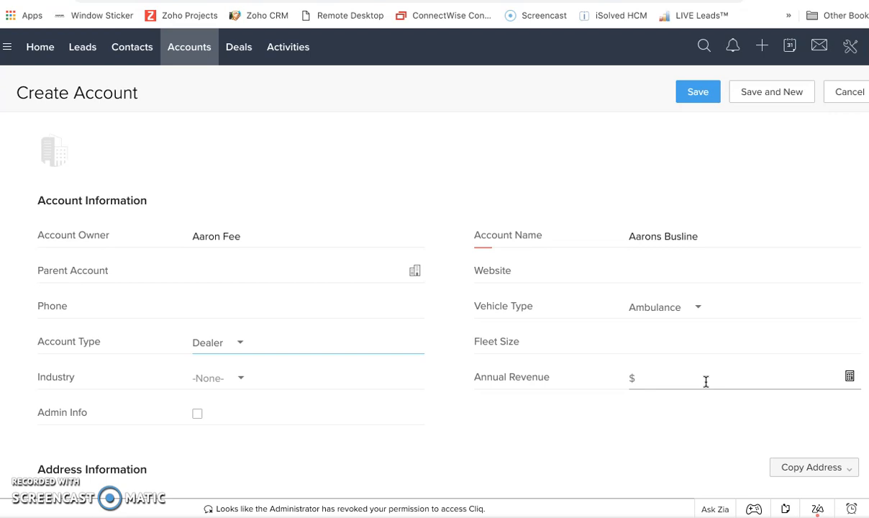
- Review the industry options without choosing one, and examine the account form's address and description fields
{"action": "left_click", "coordinate": [248, 382]}
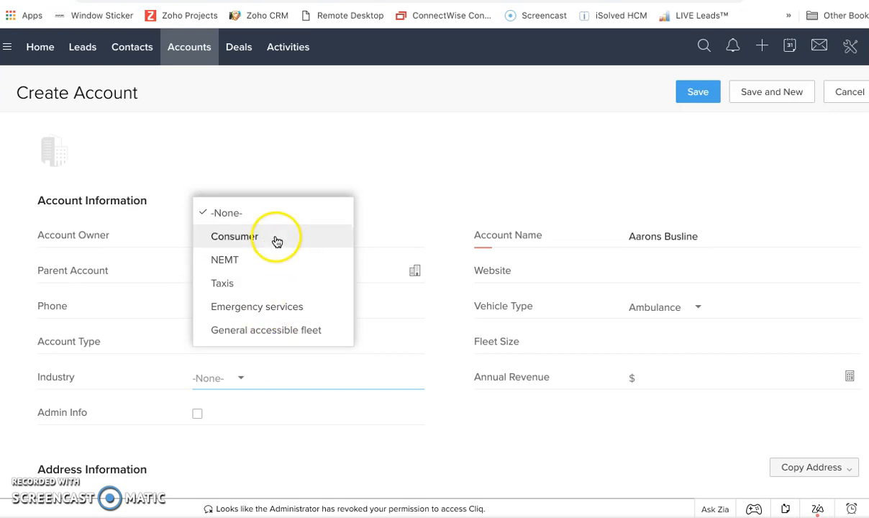
{"action": "left_click", "coordinate": [426, 423]}
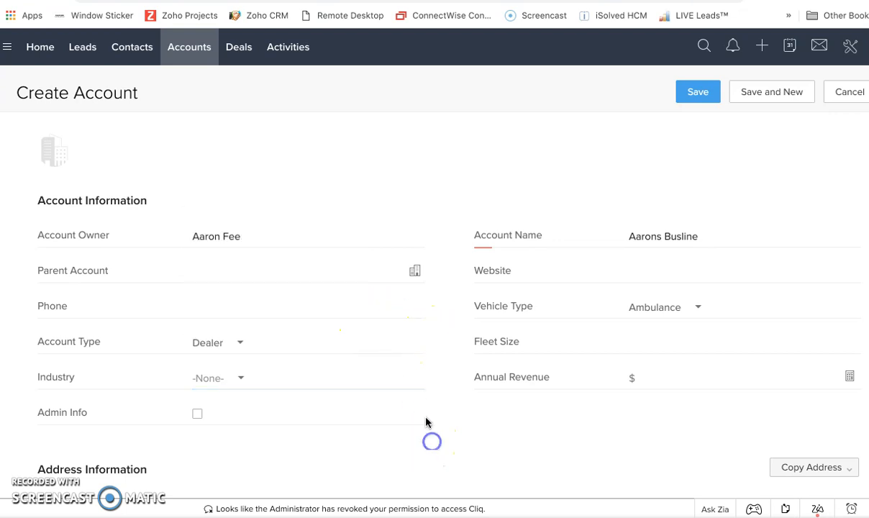
{"action": "scroll", "coordinate": [423, 410], "scroll_direction": "down", "scroll_amount": 3}
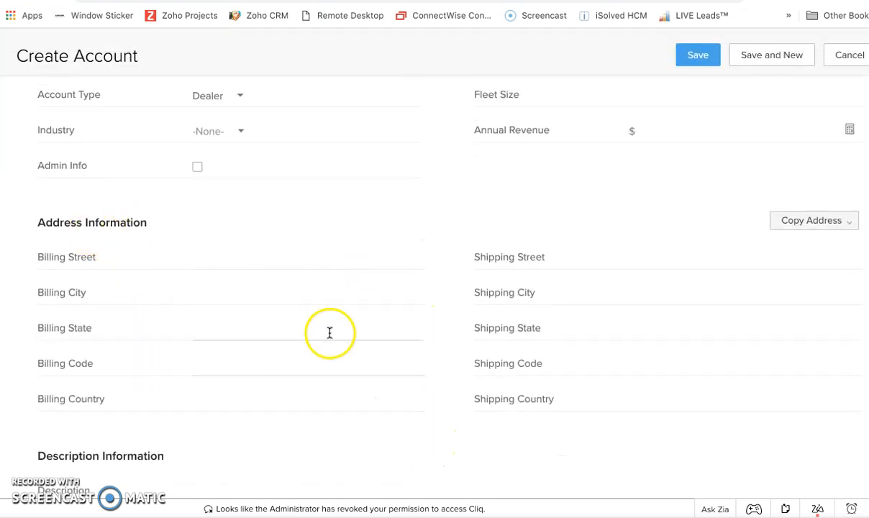
{"action": "scroll", "coordinate": [136, 345], "scroll_direction": "down", "scroll_amount": 2}
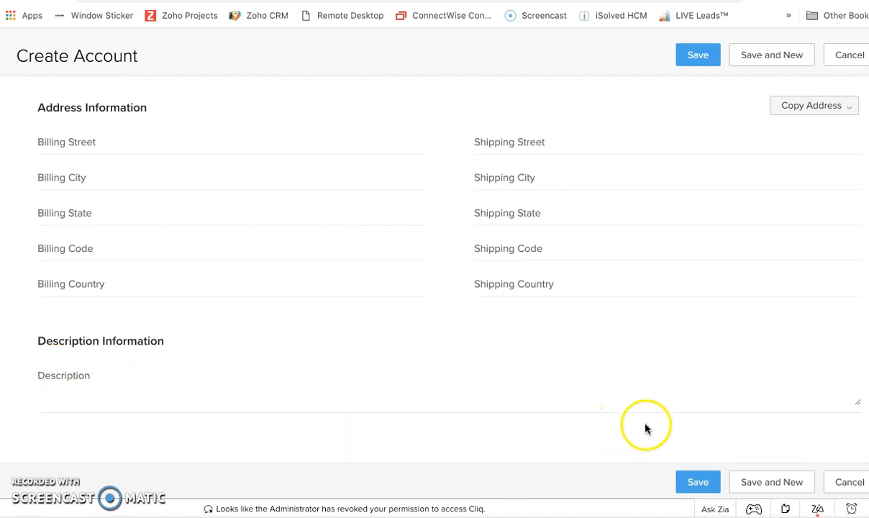
- Save the new Aarons Busline account and look over its summary details and territory field
{"action": "left_click", "coordinate": [699, 480]}
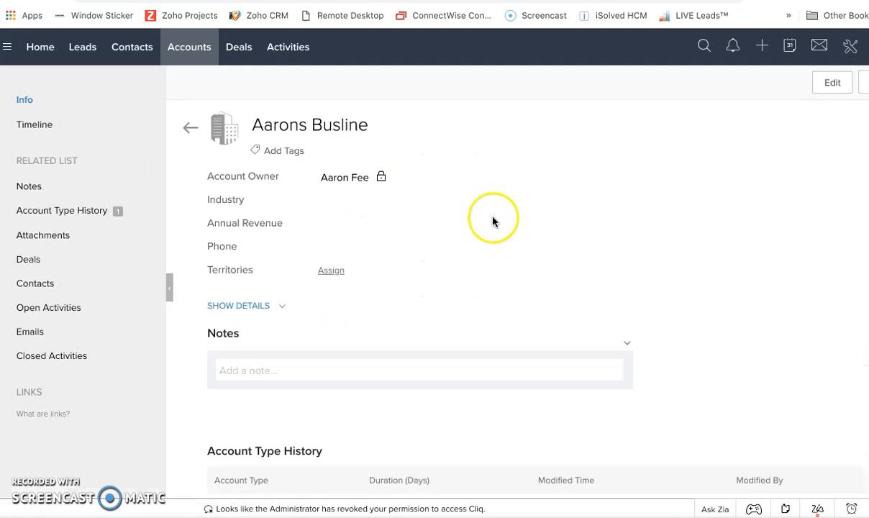
{"action": "scroll", "coordinate": [493, 220], "scroll_direction": "down", "scroll_amount": 2}
{"action": "scroll", "coordinate": [493, 220], "scroll_direction": "up", "scroll_amount": 2}
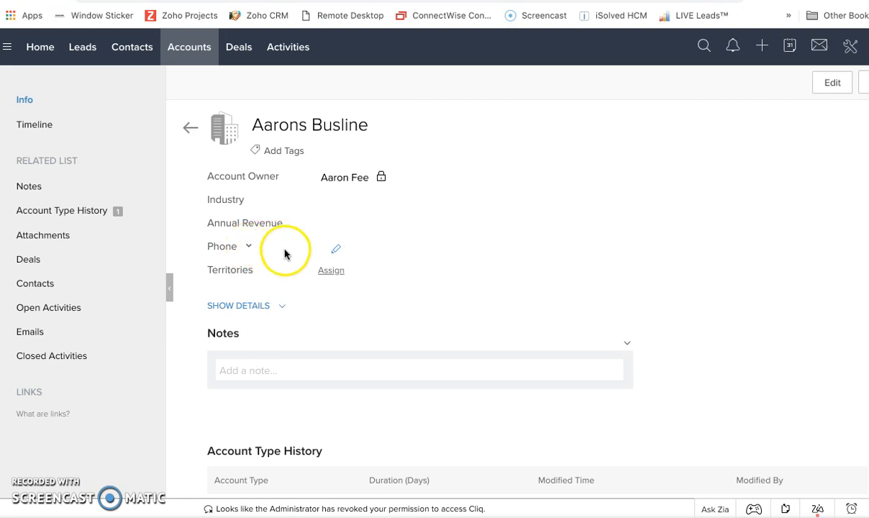
{"action": "left_click", "coordinate": [349, 279]}
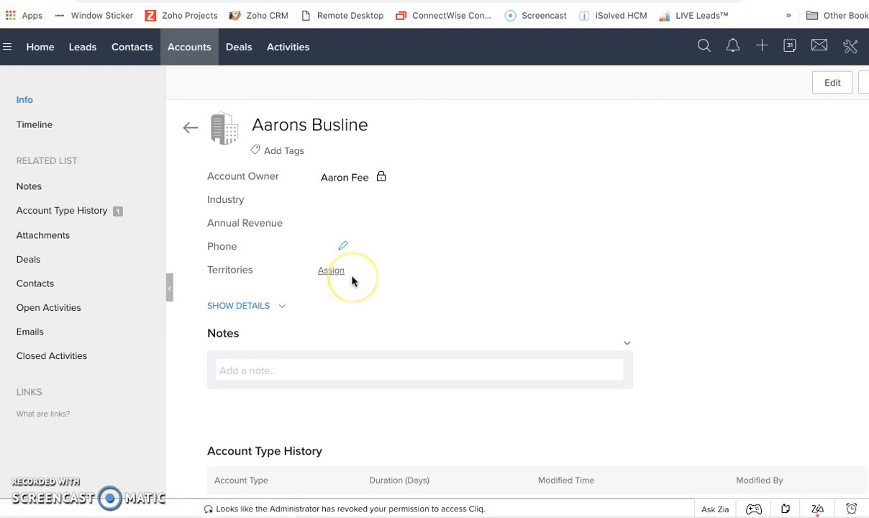
- Examine the Aarons Busline record's related sections, from account type history and attachments through deals, contacts, activities and emails
{"action": "scroll", "coordinate": [353, 282], "scroll_direction": "down", "scroll_amount": 3}
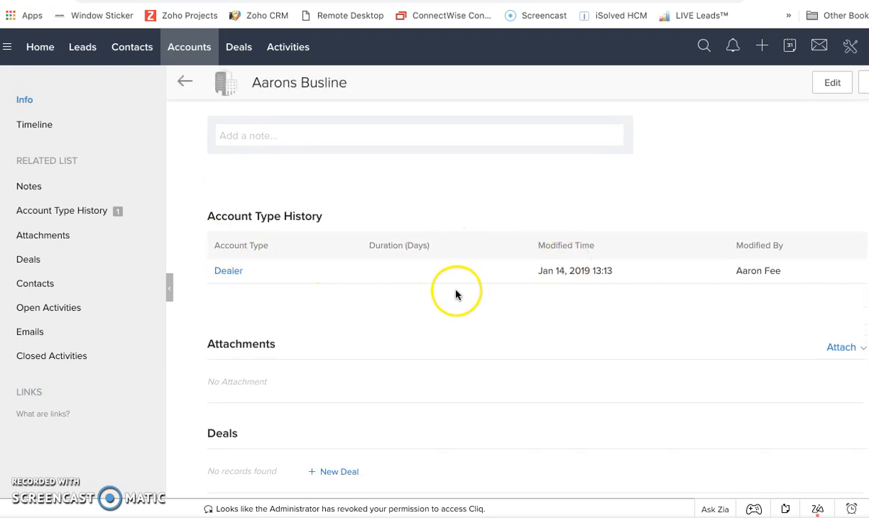
{"action": "scroll", "coordinate": [456, 295], "scroll_direction": "down", "scroll_amount": 1}
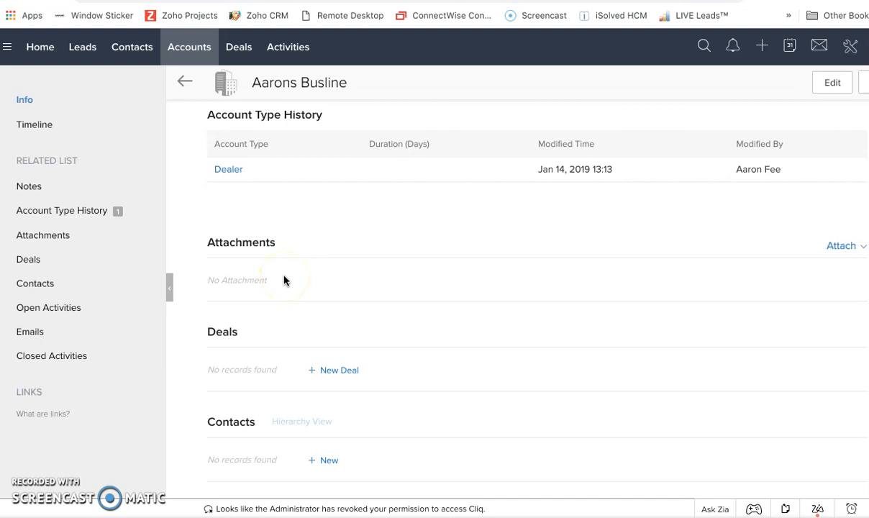
{"action": "scroll", "coordinate": [324, 355], "scroll_direction": "down", "scroll_amount": 1}
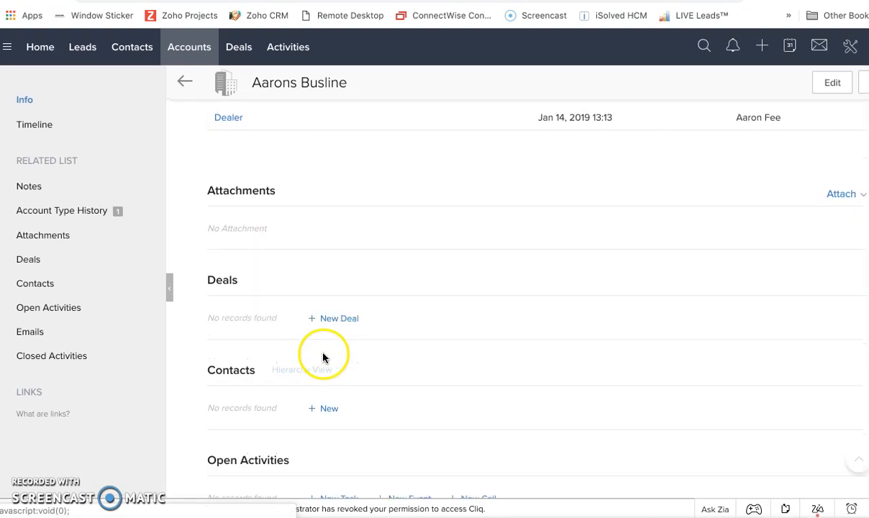
{"action": "scroll", "coordinate": [323, 358], "scroll_direction": "down", "scroll_amount": 2}
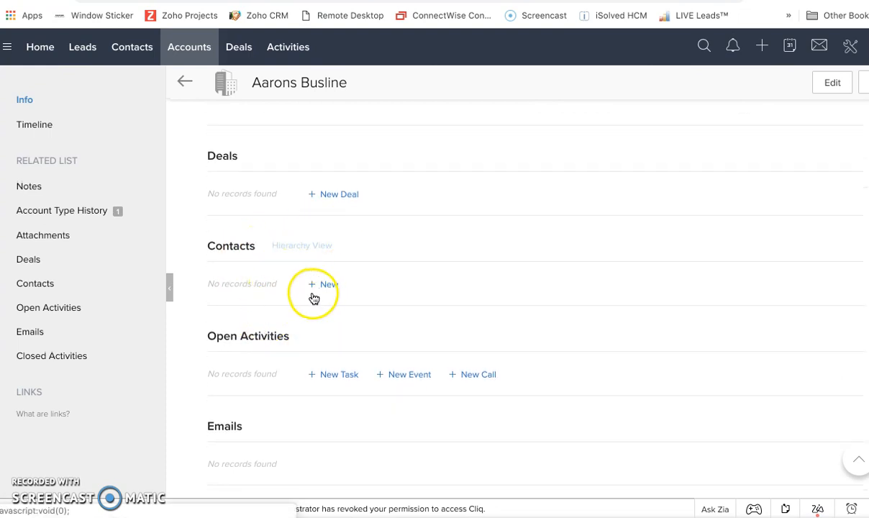
{"action": "scroll", "coordinate": [307, 352], "scroll_direction": "down", "scroll_amount": 1}
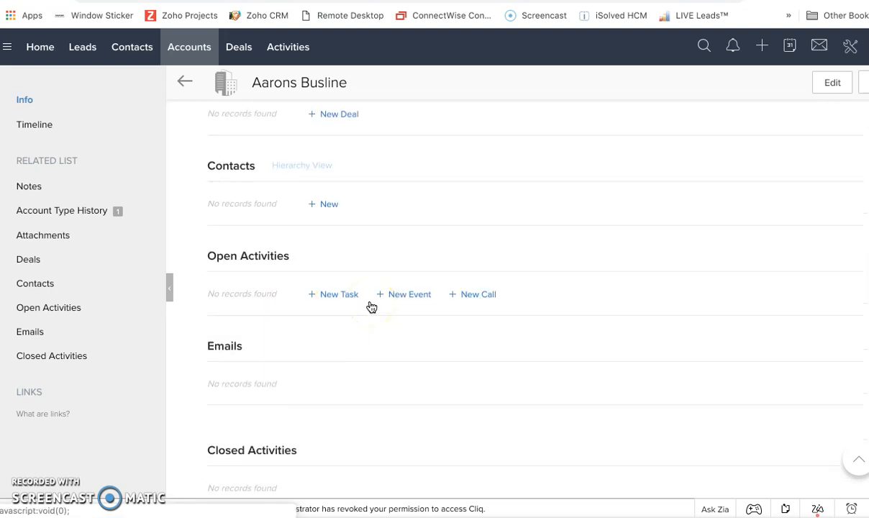
{"action": "scroll", "coordinate": [370, 306], "scroll_direction": "down", "scroll_amount": 3}
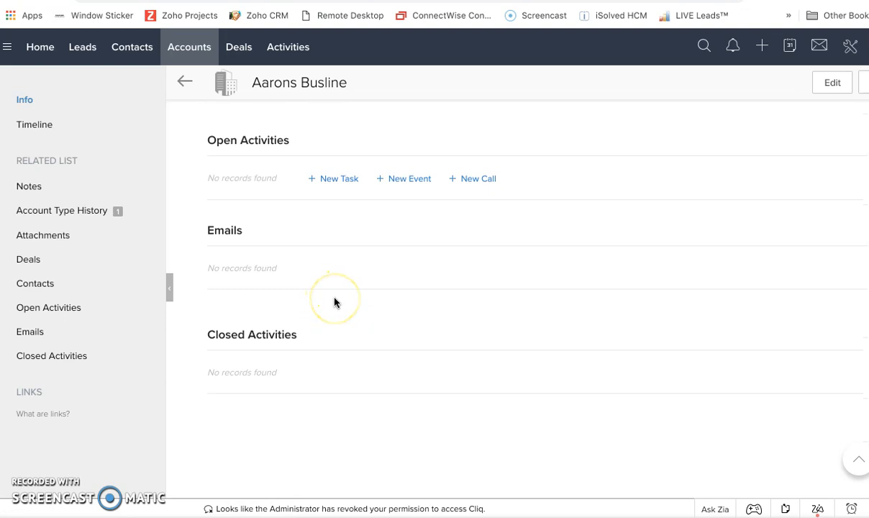
{"action": "scroll", "coordinate": [335, 303], "scroll_direction": "up", "scroll_amount": 10}
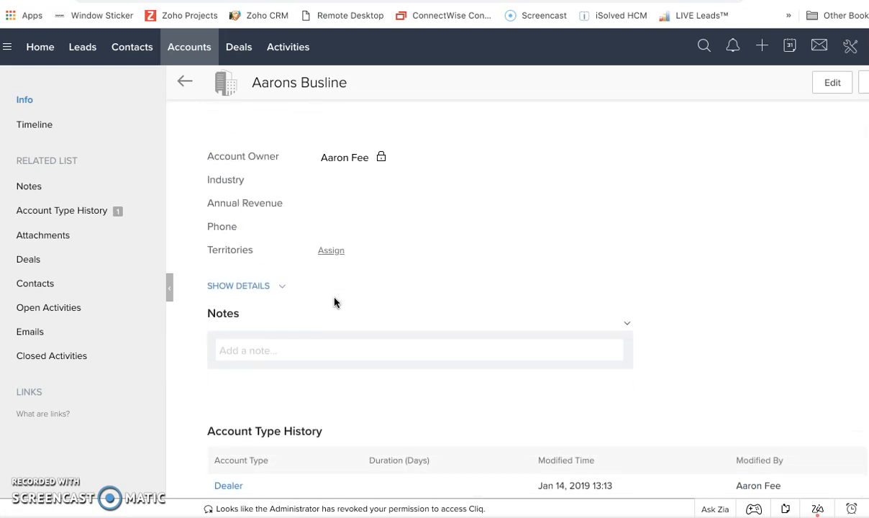
{"action": "scroll", "coordinate": [334, 303], "scroll_direction": "up", "scroll_amount": 1}
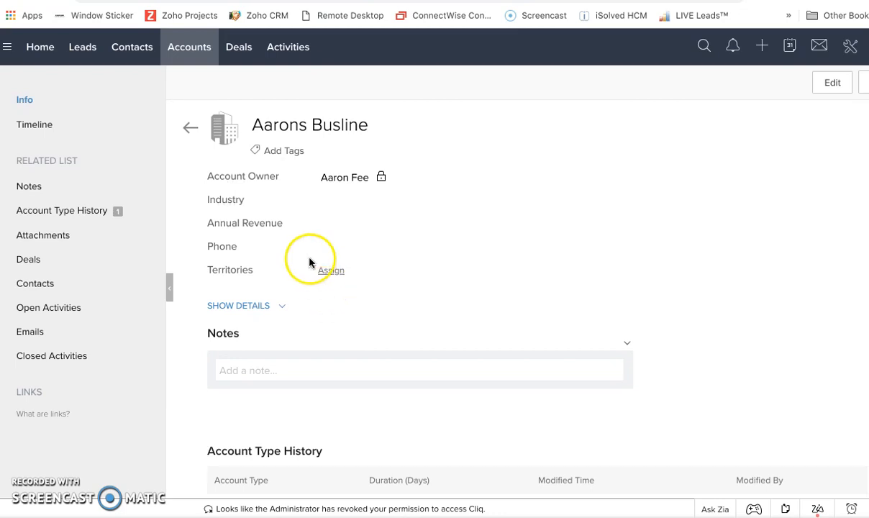
- Return to the accounts list, open the Melamed LLC account and review its summary and linked contacts
{"action": "left_click", "coordinate": [192, 129]}
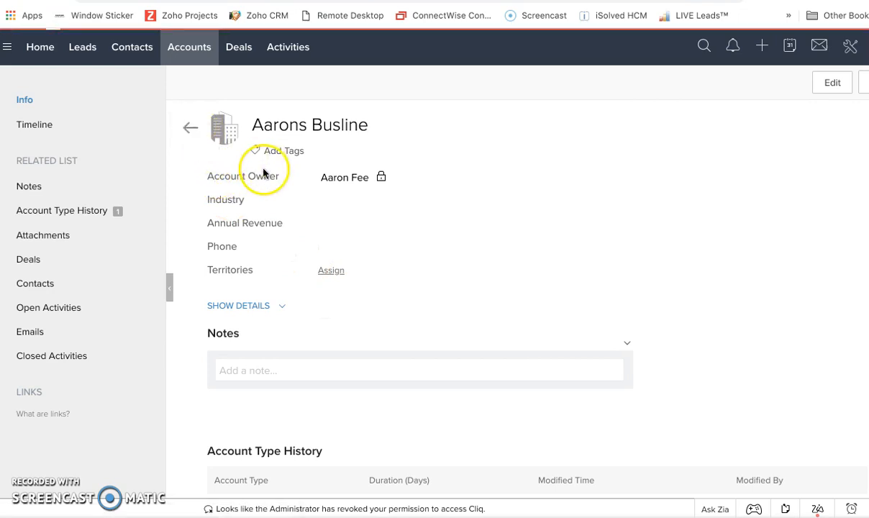
{"action": "left_click", "coordinate": [396, 255]}
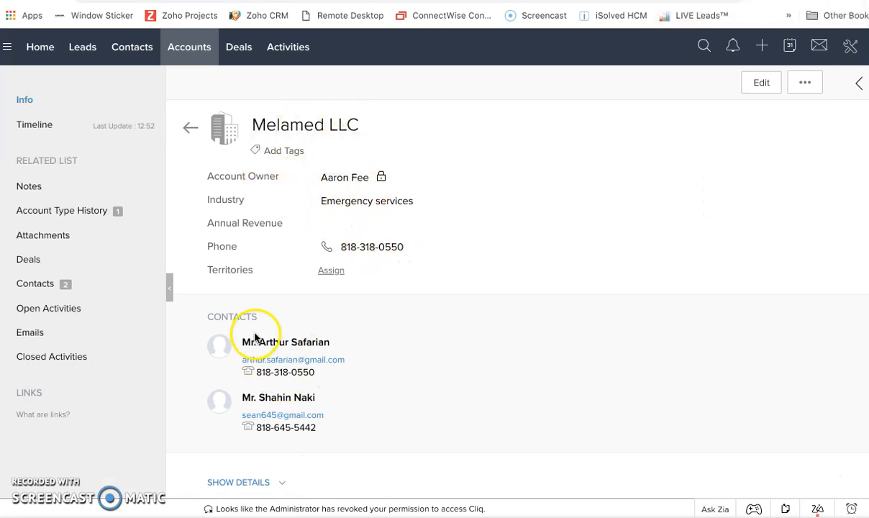
{"action": "scroll", "coordinate": [254, 334], "scroll_direction": "down", "scroll_amount": 1}
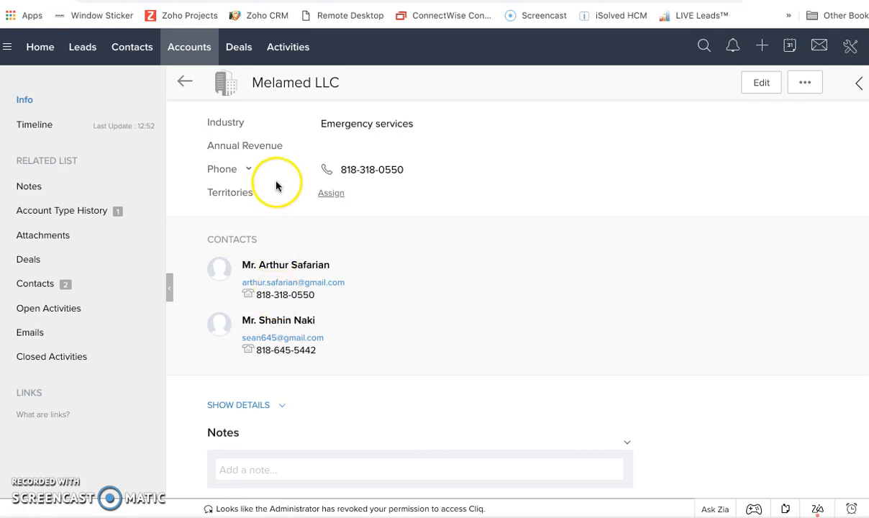
{"action": "scroll", "coordinate": [275, 184], "scroll_direction": "up", "scroll_amount": 1}
- Open the Melamed LLC salesperson's record from the contacts list and look through its deals and activities sections
{"action": "left_click", "coordinate": [140, 52]}
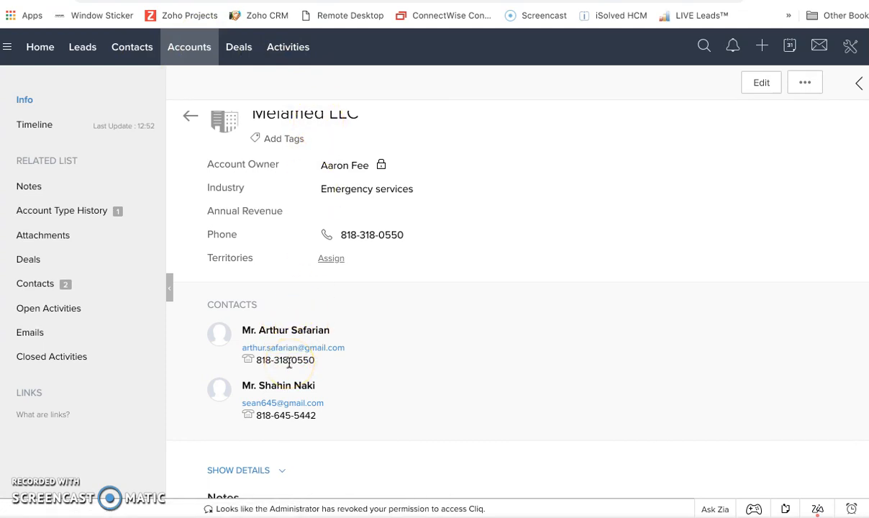
{"action": "left_click", "coordinate": [123, 56]}
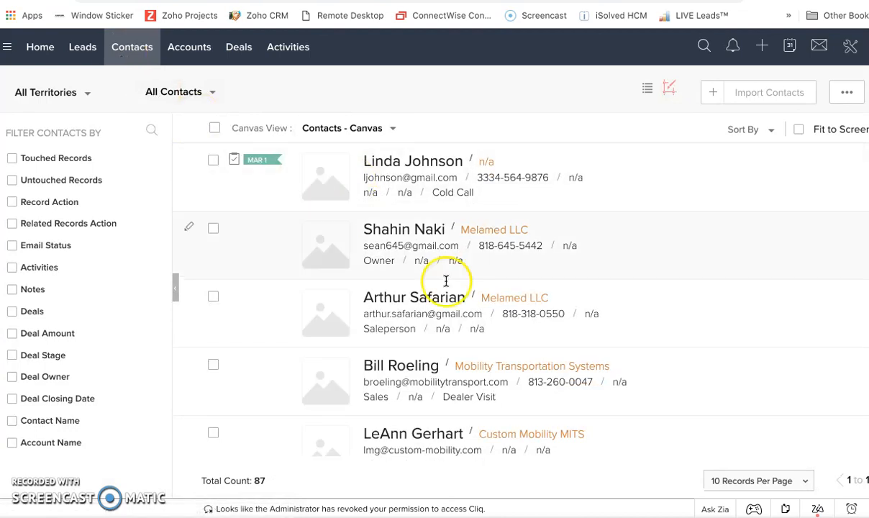
{"action": "left_click", "coordinate": [426, 297]}
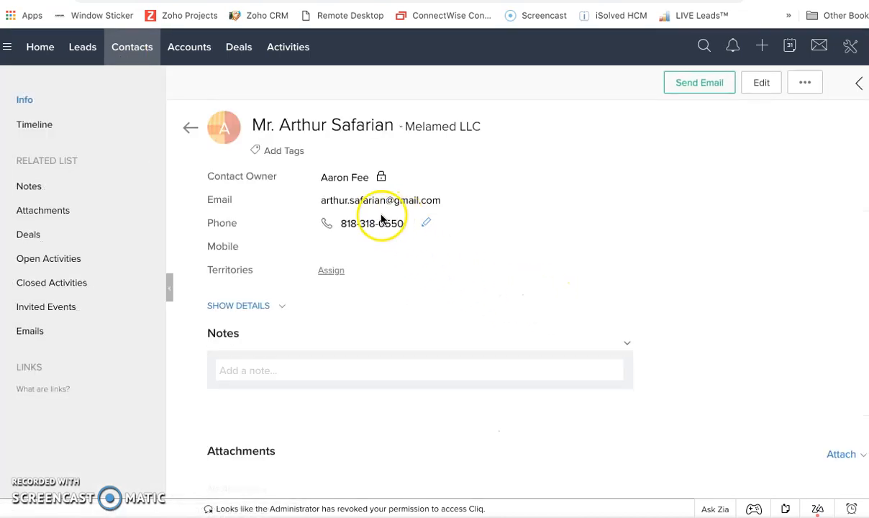
{"action": "scroll", "coordinate": [374, 329], "scroll_direction": "down", "scroll_amount": 2}
{"action": "scroll", "coordinate": [374, 331], "scroll_direction": "down", "scroll_amount": 5}
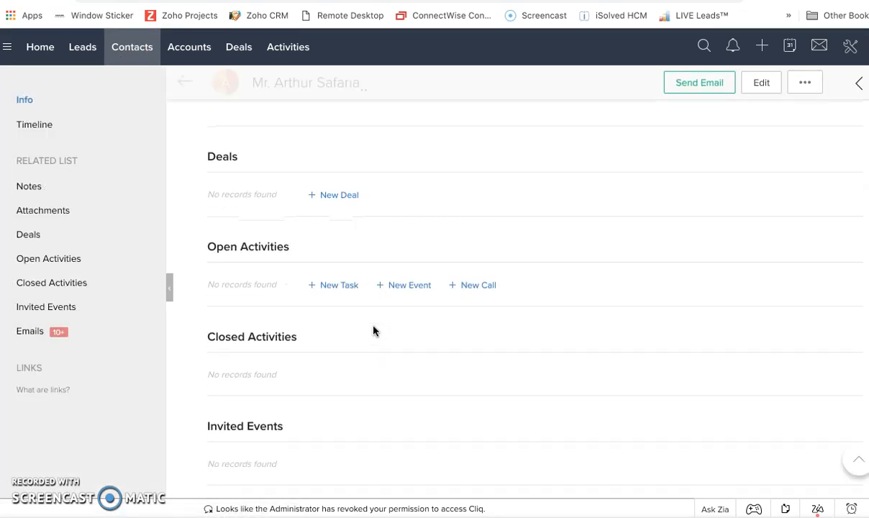
- Review the salesperson's email history, checking the subjects, dates, senders and sent or received status
{"action": "scroll", "coordinate": [373, 330], "scroll_direction": "down", "scroll_amount": 3}
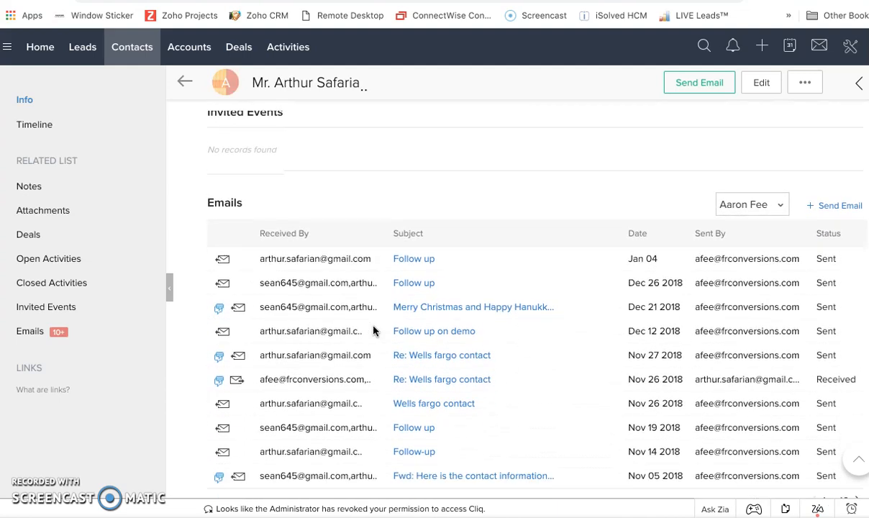
{"action": "scroll", "coordinate": [451, 386], "scroll_direction": "down", "scroll_amount": 3}
{"action": "scroll", "coordinate": [452, 397], "scroll_direction": "up", "scroll_amount": 3}
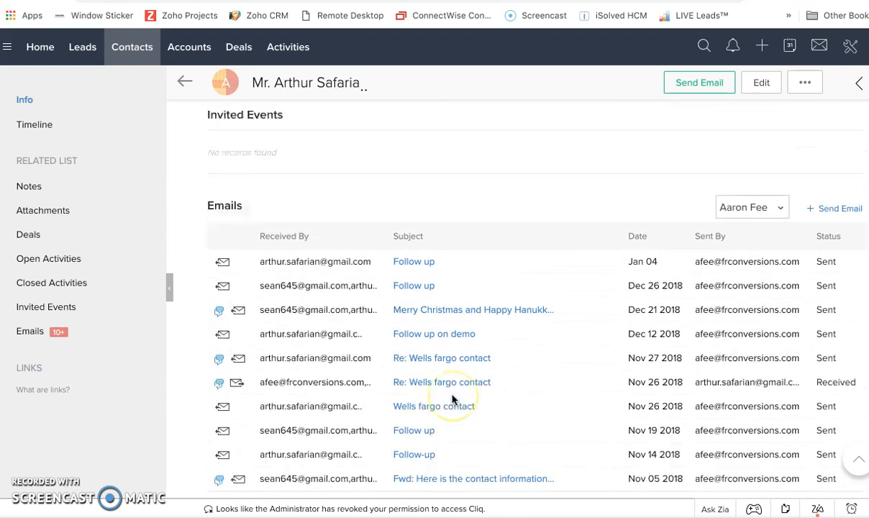
{"action": "scroll", "coordinate": [453, 330], "scroll_direction": "down", "scroll_amount": 2}
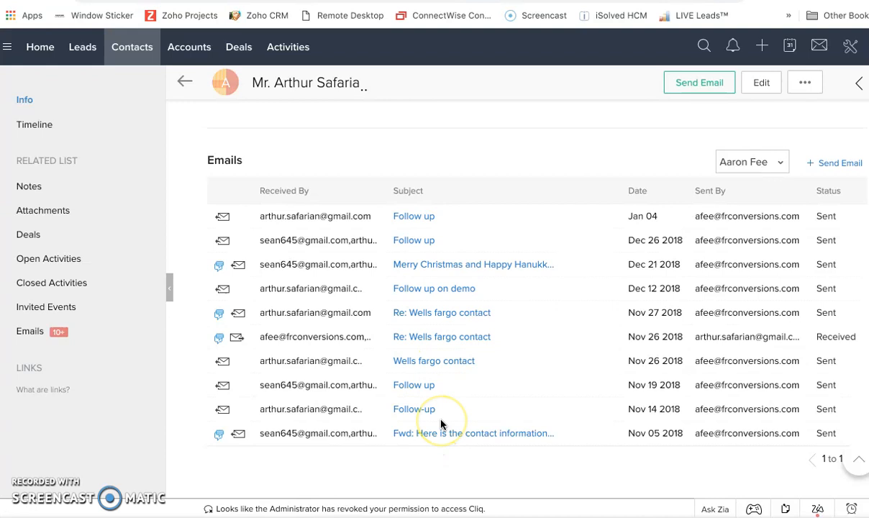
{"action": "scroll", "coordinate": [460, 429], "scroll_direction": "down", "scroll_amount": 1}
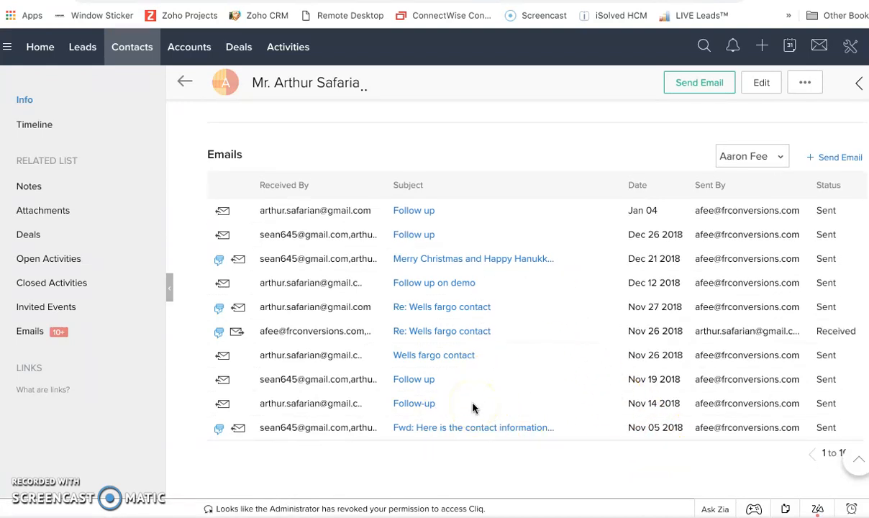
{"action": "scroll", "coordinate": [471, 408], "scroll_direction": "up", "scroll_amount": 3}
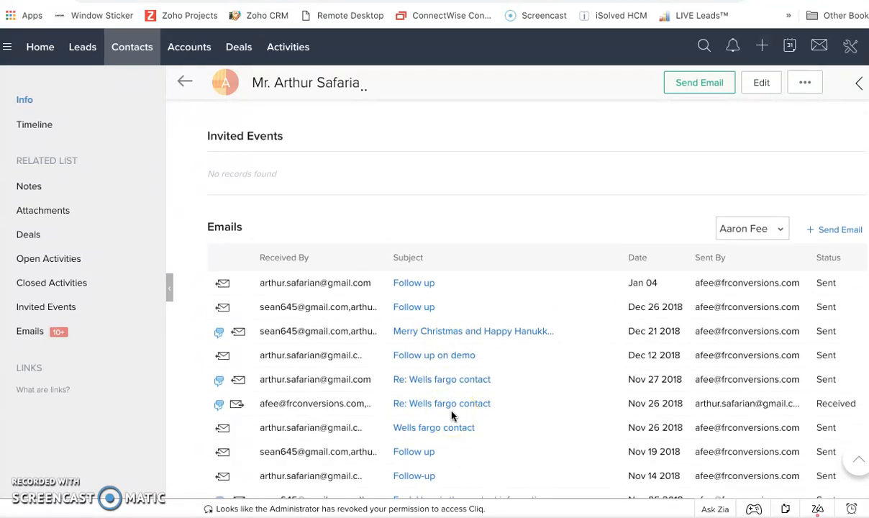
{"action": "scroll", "coordinate": [451, 416], "scroll_direction": "down", "scroll_amount": 3}
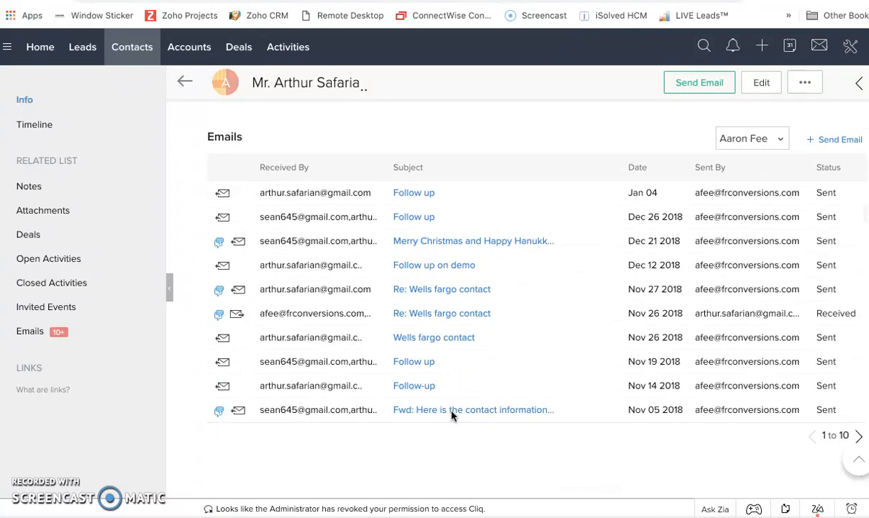
{"action": "scroll", "coordinate": [452, 416], "scroll_direction": "up", "scroll_amount": 2}
{"action": "scroll", "coordinate": [452, 416], "scroll_direction": "up", "scroll_amount": 5}
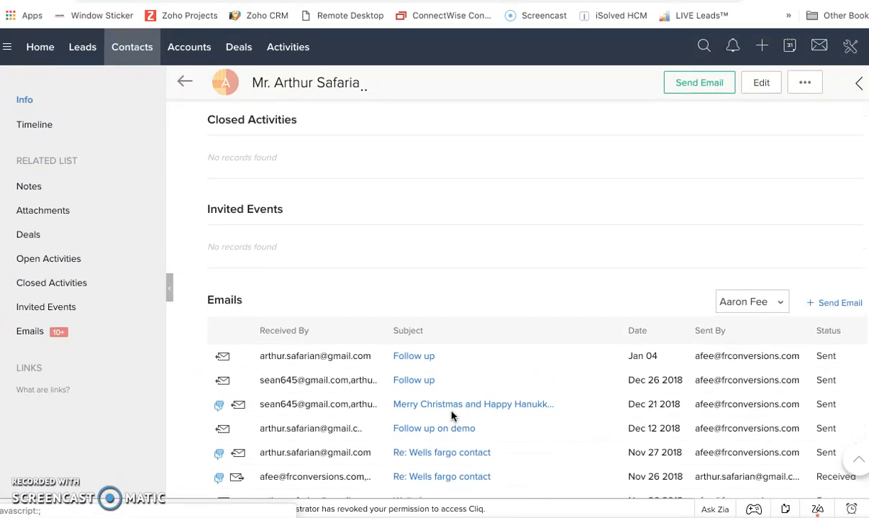
{"action": "scroll", "coordinate": [452, 416], "scroll_direction": "up", "scroll_amount": 4}
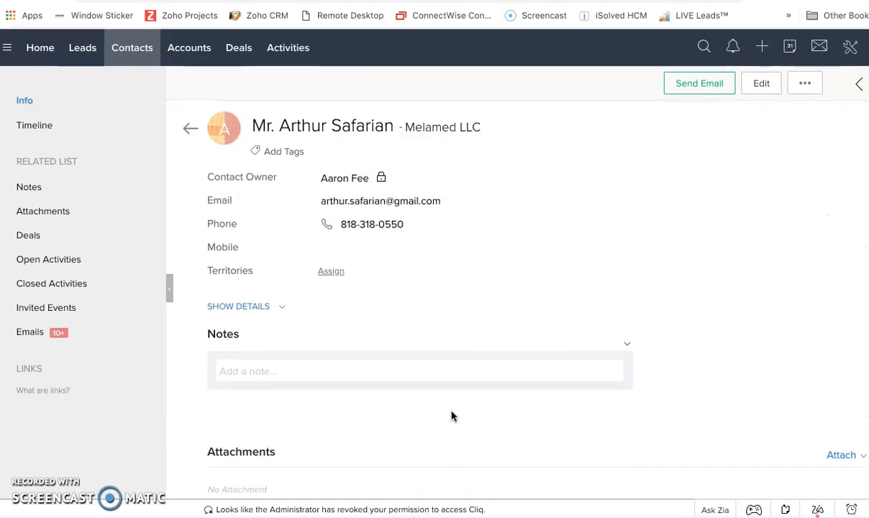
- Open the contact's linked Melamed LLC account and view the record types available for creation without choosing one
{"action": "mouse_move", "coordinate": [427, 135]}
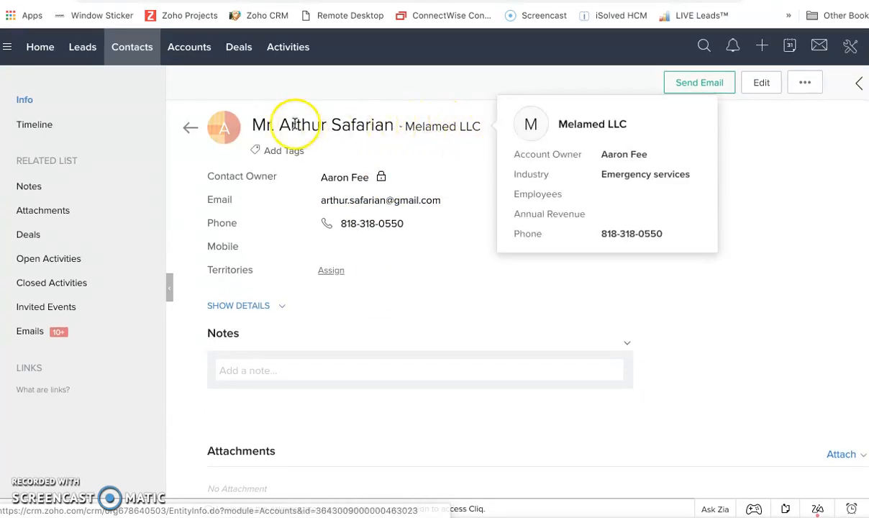
{"action": "left_click", "coordinate": [427, 129]}
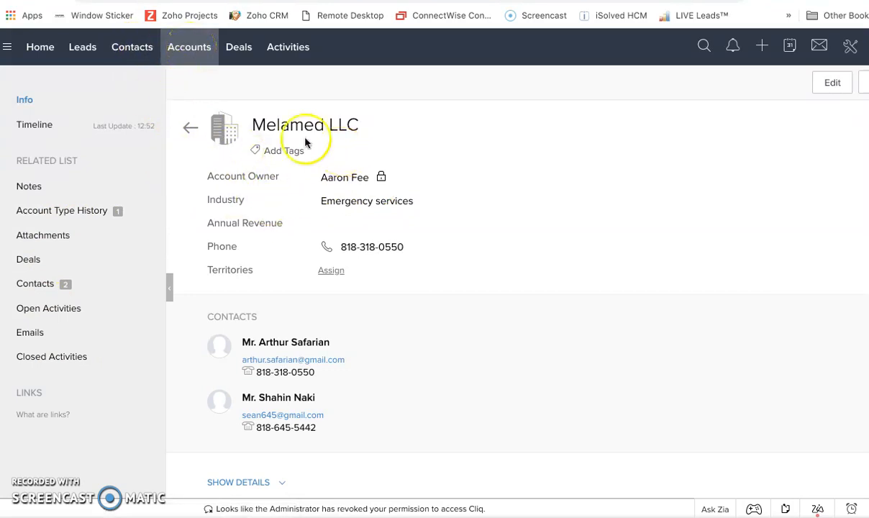
{"action": "left_click", "coordinate": [762, 47]}
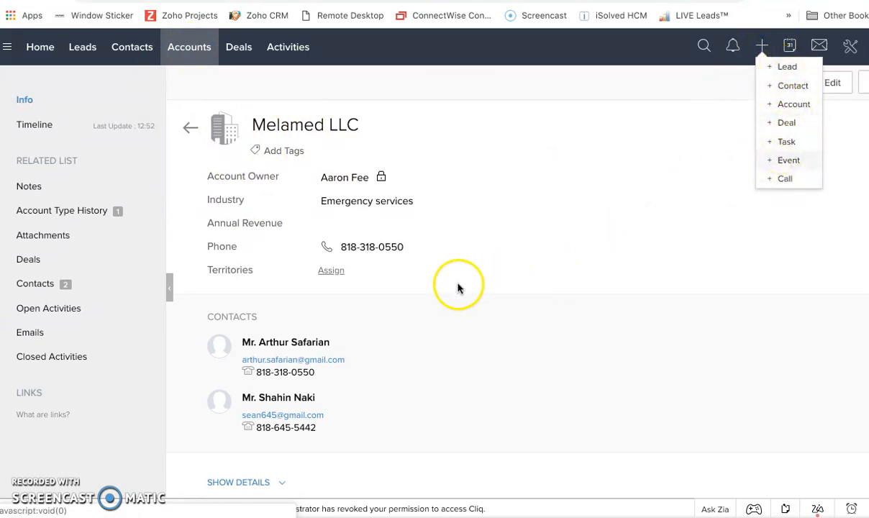
{"action": "left_click", "coordinate": [419, 338]}
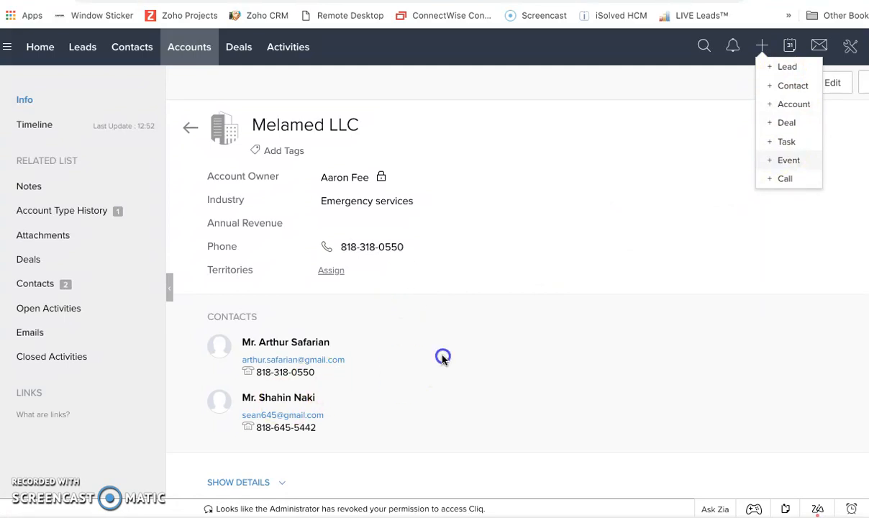
- Open the second contact listed under Melamed LLC and review that contact's email history
{"action": "left_click", "coordinate": [281, 396]}
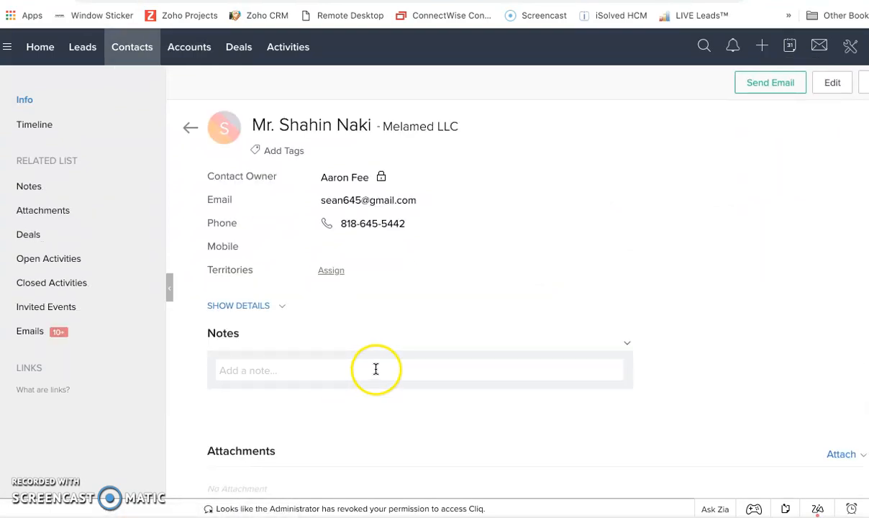
{"action": "scroll", "coordinate": [425, 365], "scroll_direction": "down", "scroll_amount": 6}
{"action": "scroll", "coordinate": [426, 367], "scroll_direction": "down", "scroll_amount": 3}
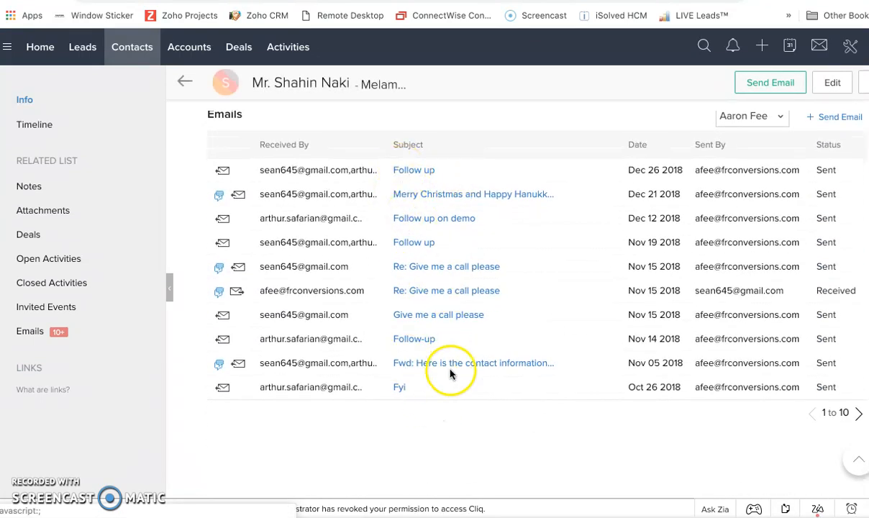
{"action": "scroll", "coordinate": [457, 285], "scroll_direction": "up", "scroll_amount": 2}
{"action": "scroll", "coordinate": [457, 285], "scroll_direction": "down", "scroll_amount": 1}
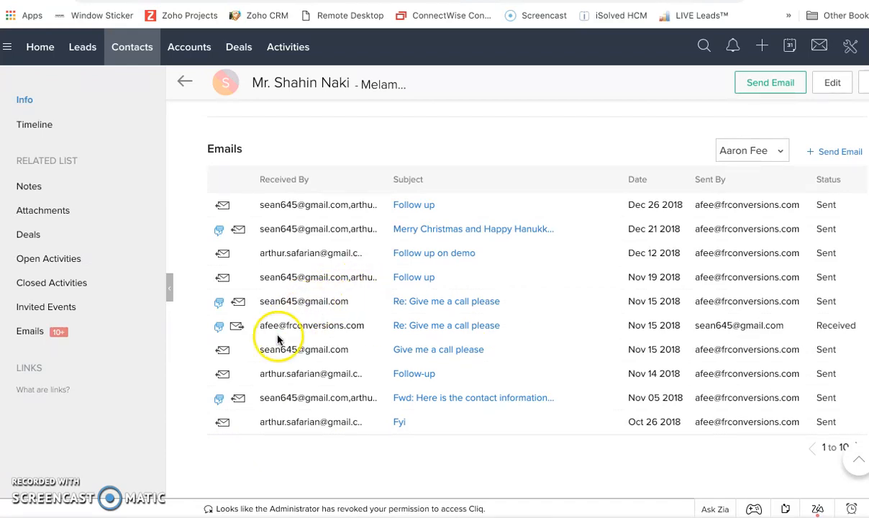
{"action": "scroll", "coordinate": [369, 317], "scroll_direction": "up", "scroll_amount": 2}
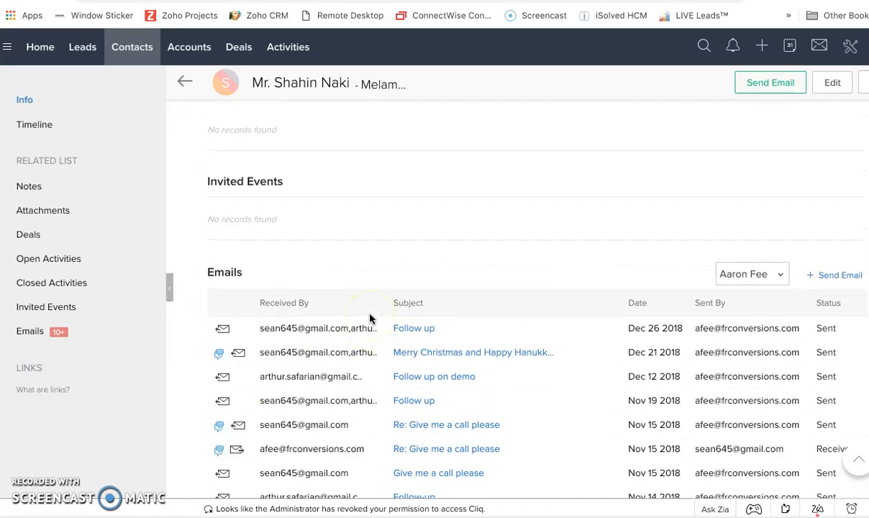
{"action": "scroll", "coordinate": [369, 319], "scroll_direction": "up", "scroll_amount": 8}
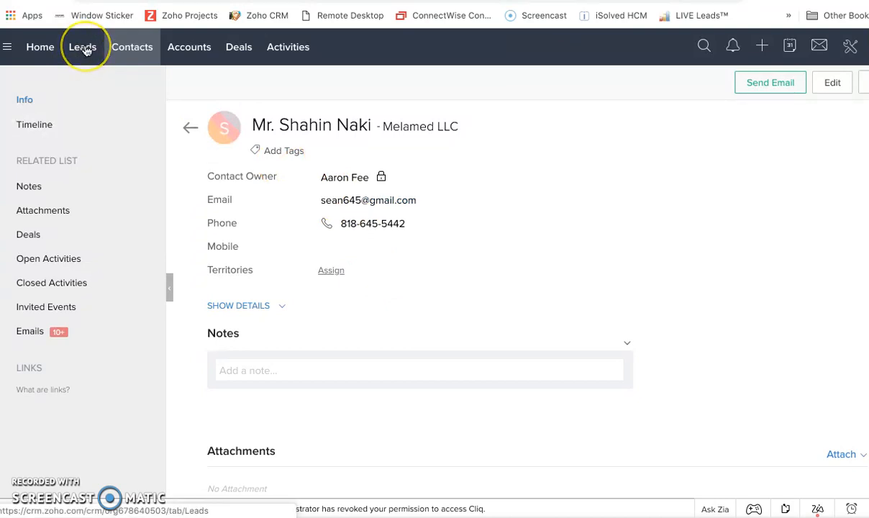
- Go to the accounts list
{"action": "left_click", "coordinate": [191, 56]}
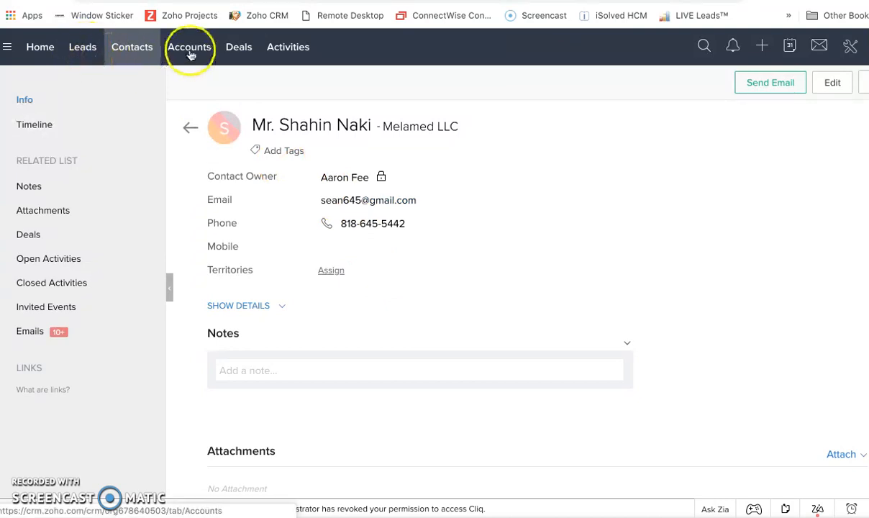